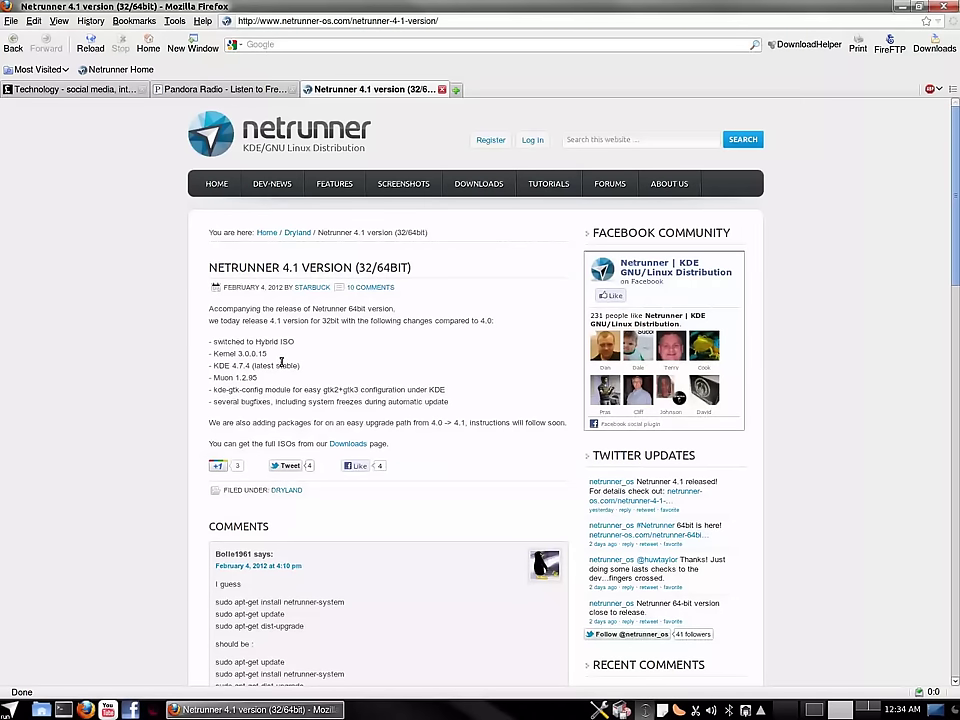
# Check the browser's version information, then close the About window.
pyautogui.scroll(-1, 283, 391)
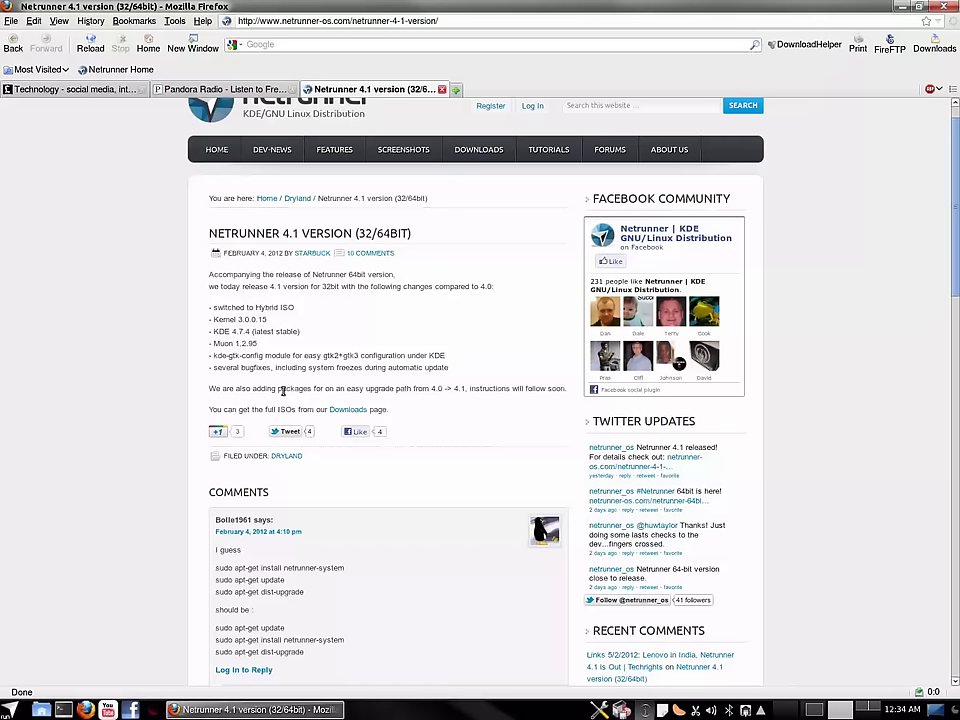
pyautogui.click(202, 20)
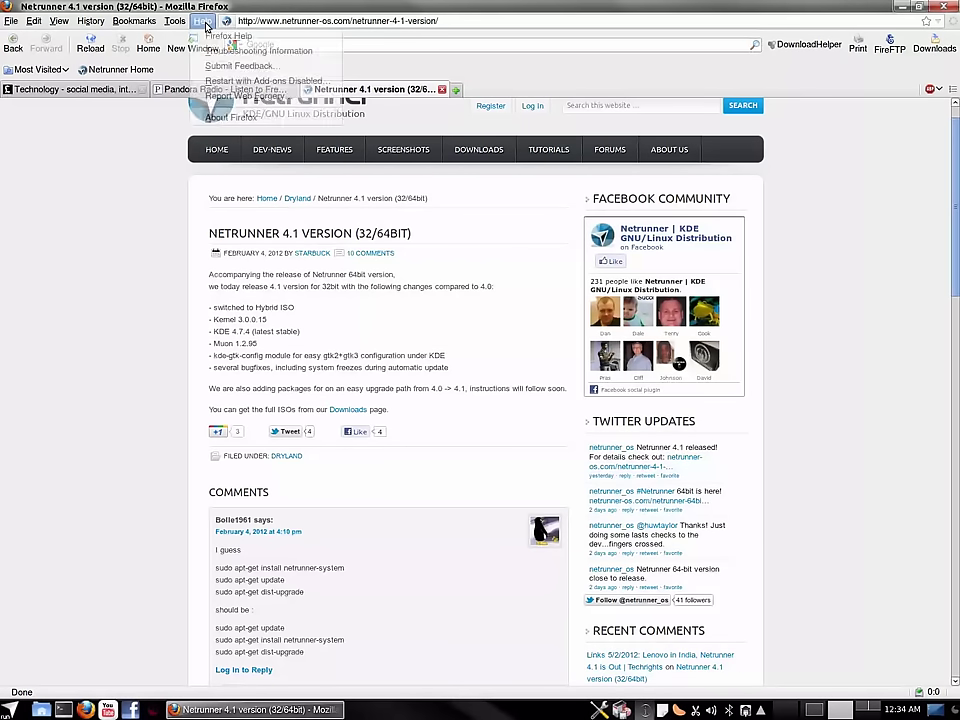
pyautogui.click(228, 118)
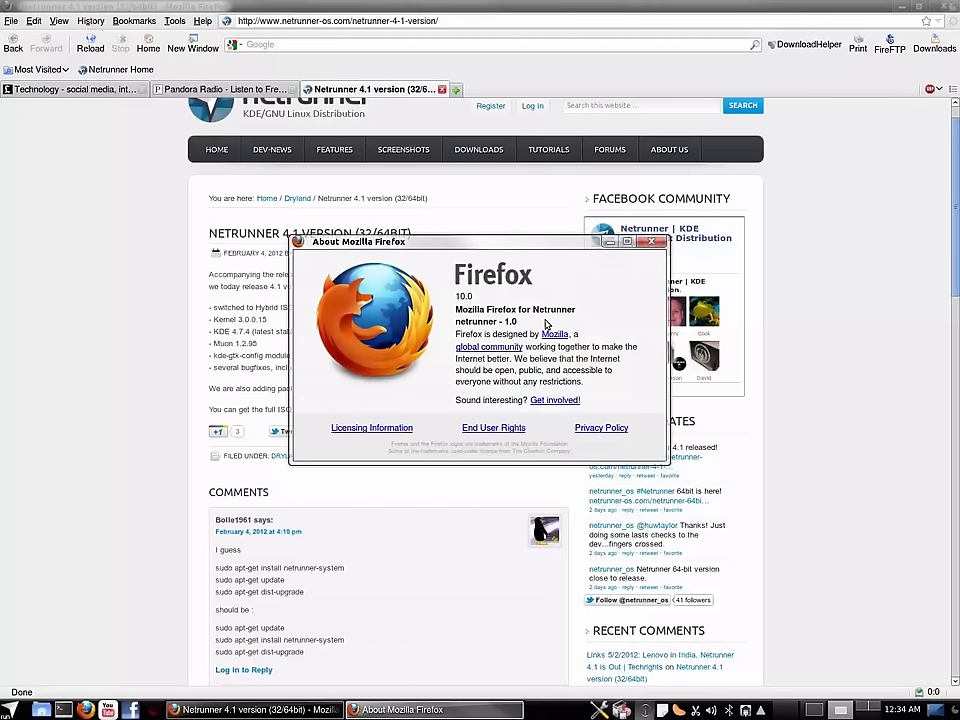
pyautogui.click(651, 242)
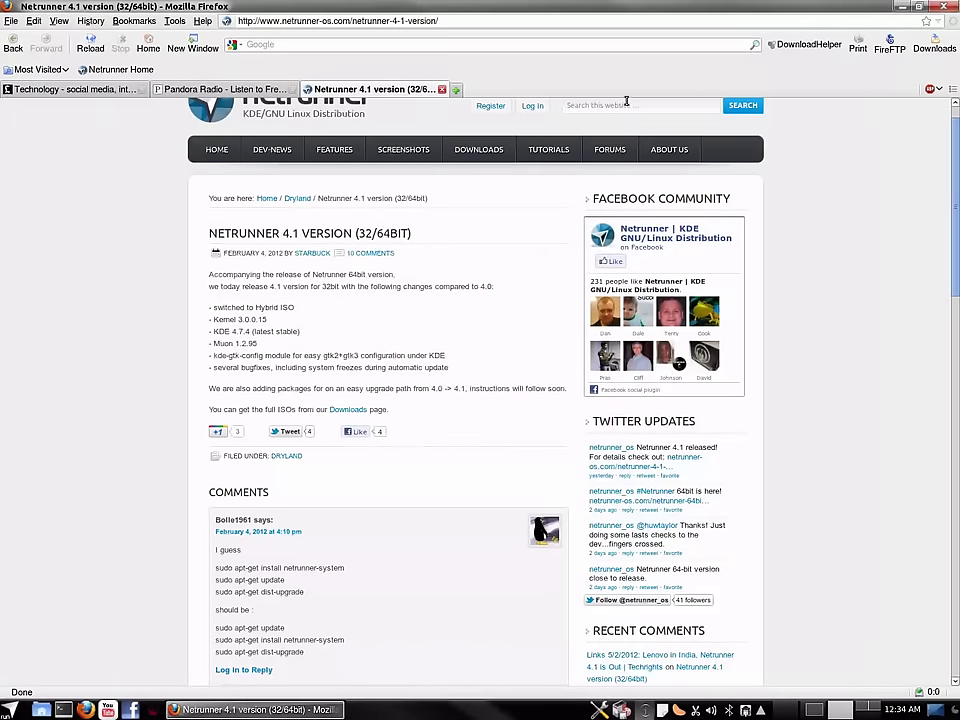
# Switch to the Dolphin file manager, view the KDE platform version information, and close it.
pyautogui.hotkey('ctrl', 'q')
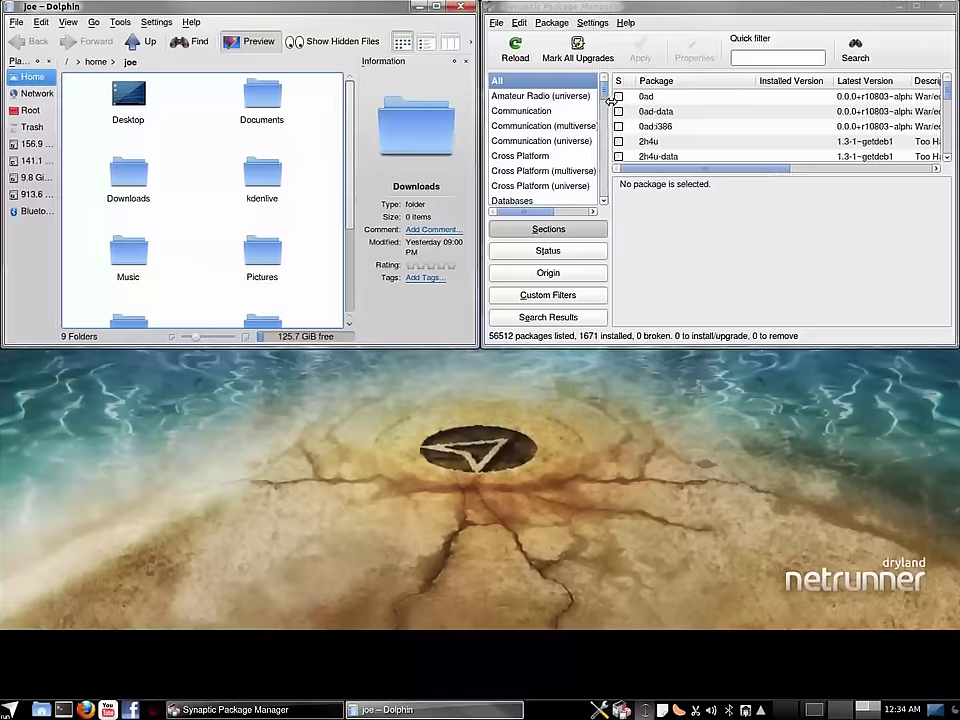
pyautogui.click(191, 22)
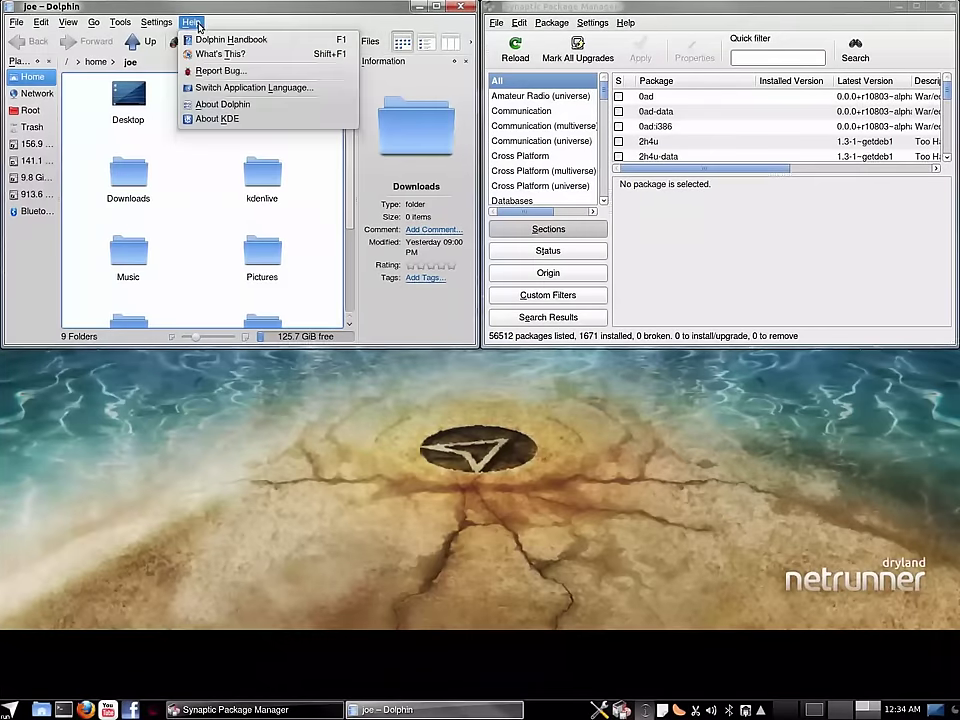
pyautogui.click(213, 120)
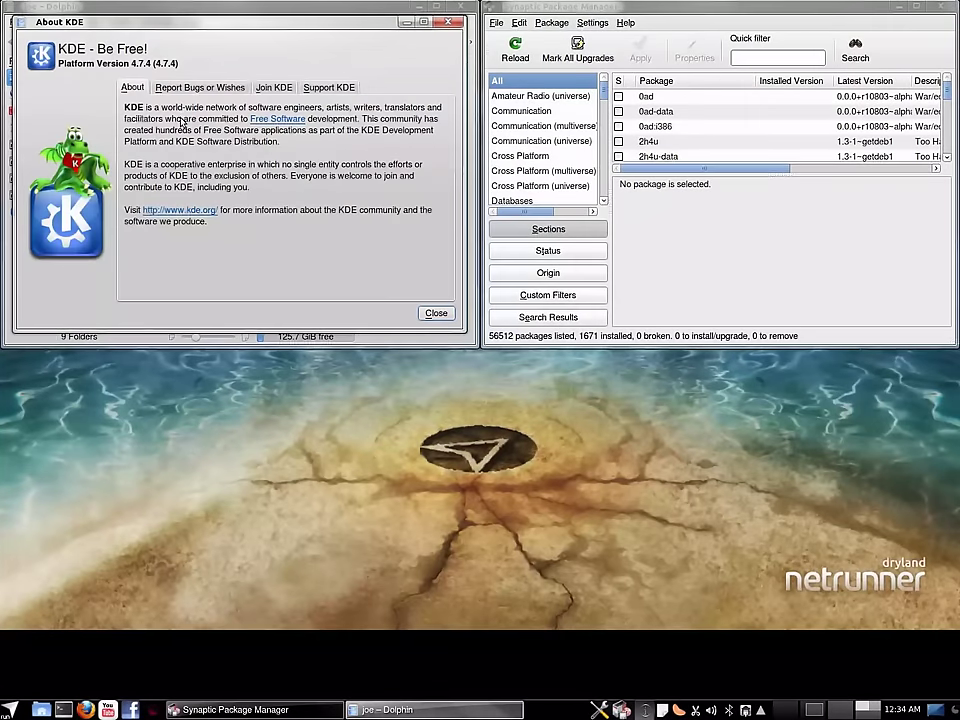
pyautogui.click(448, 22)
# In Synaptic Package Manager, reload the package list and mark all available upgrades, accepting the required kde-gtk-config change.
pyautogui.click(561, 10)
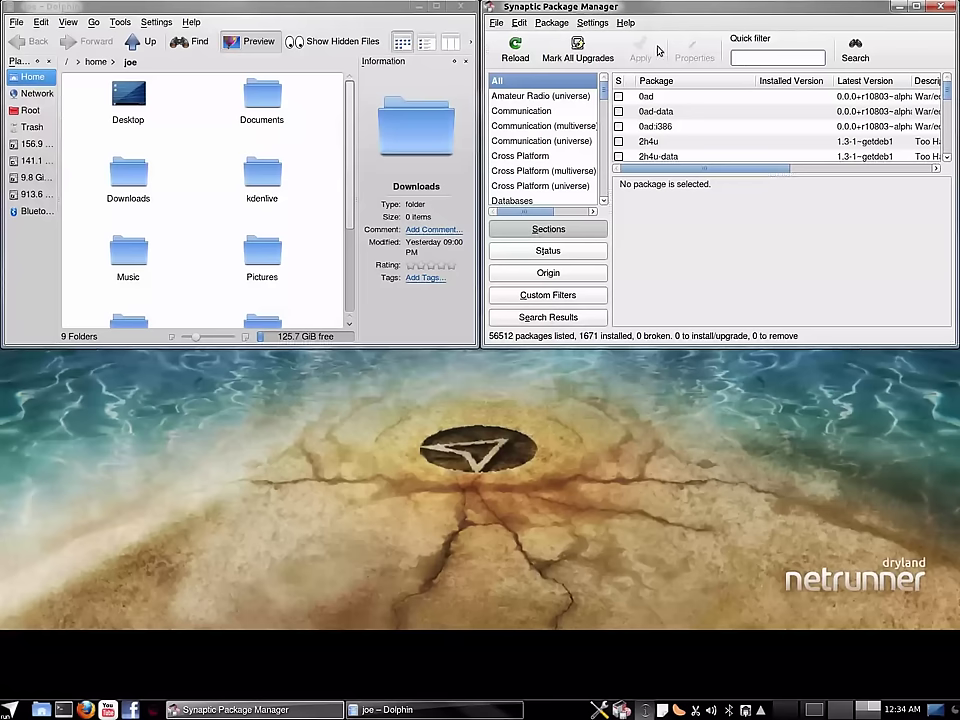
pyautogui.click(515, 48)
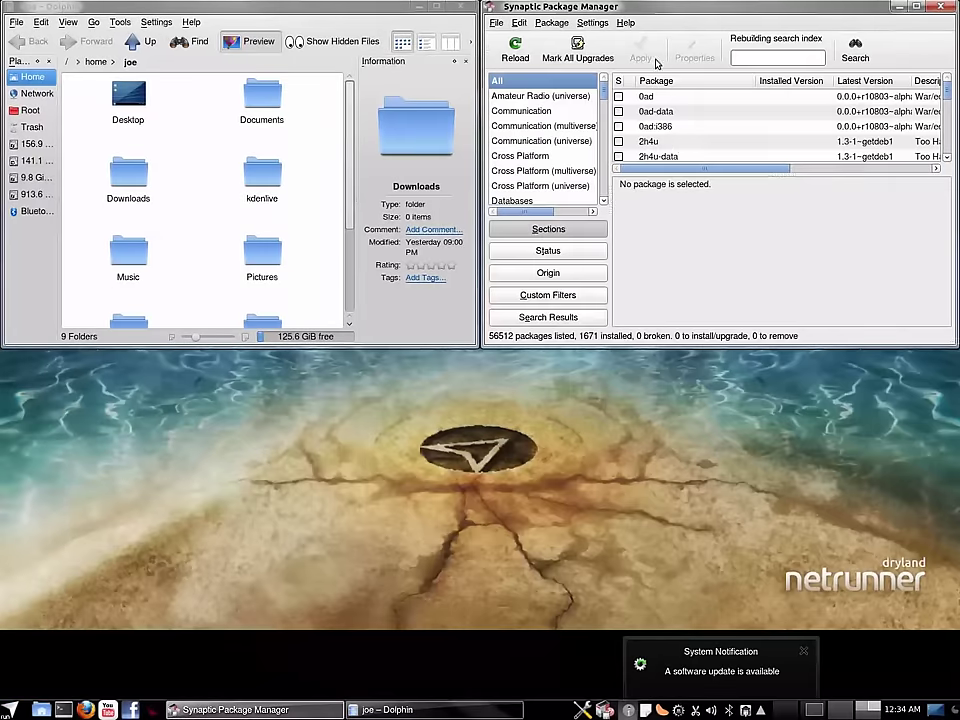
pyautogui.click(572, 58)
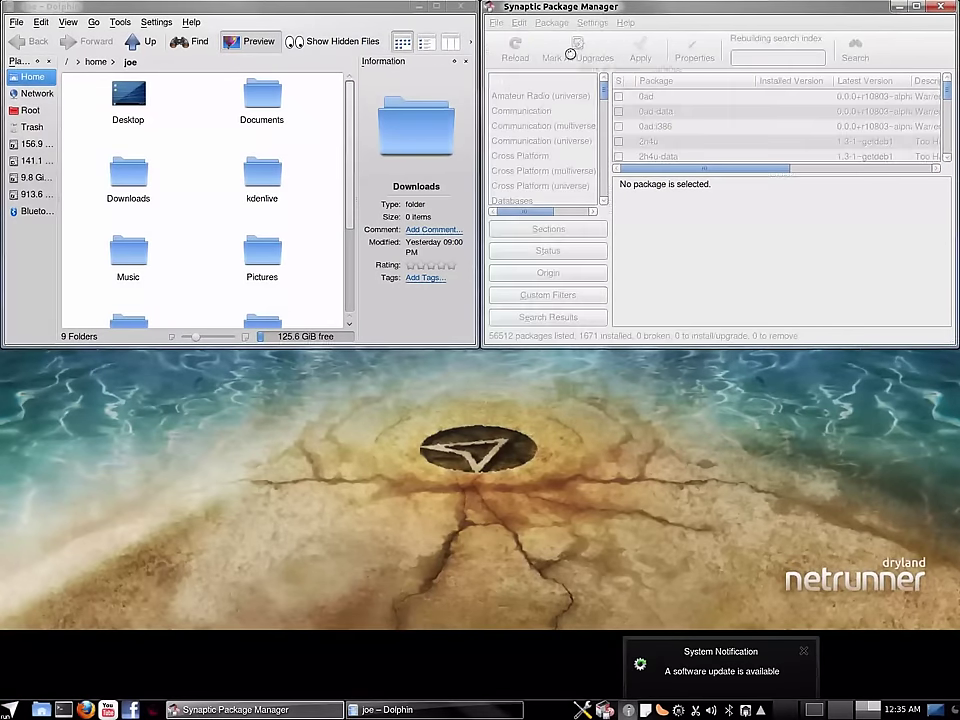
pyautogui.scroll(-1, 758, 245)
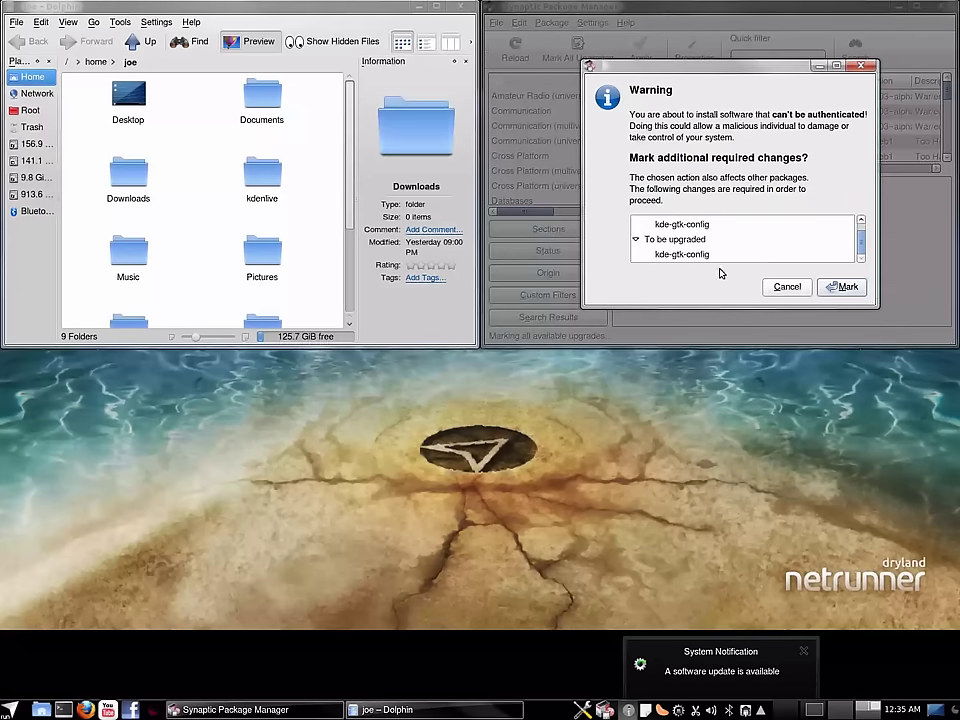
pyautogui.click(831, 287)
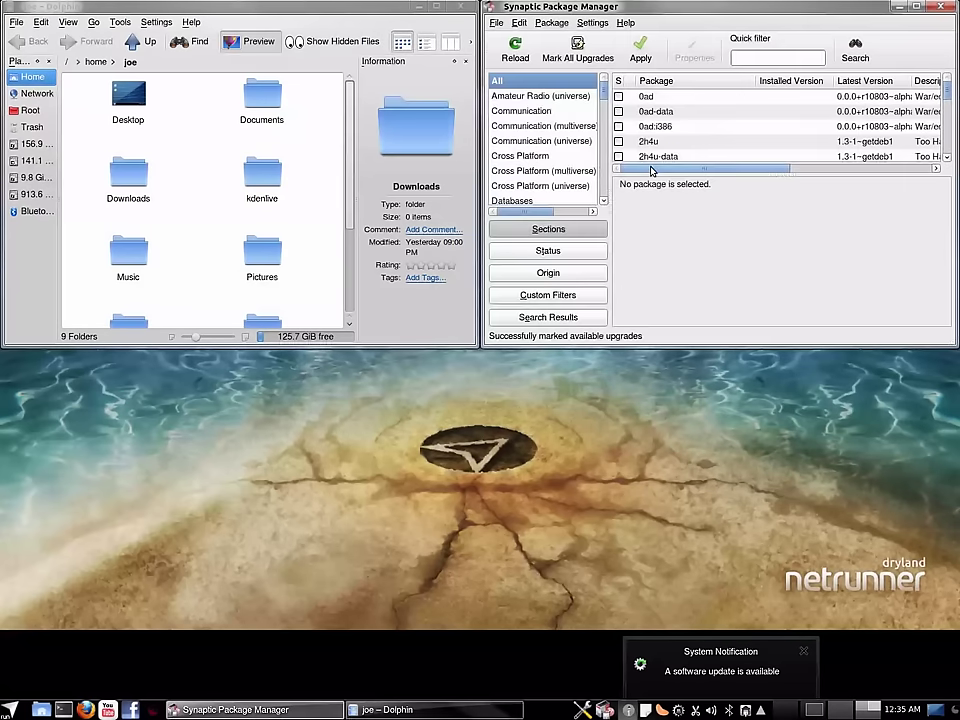
# Review the summary of marked changes and apply the kde-gtk-config upgrade.
pyautogui.click(640, 48)
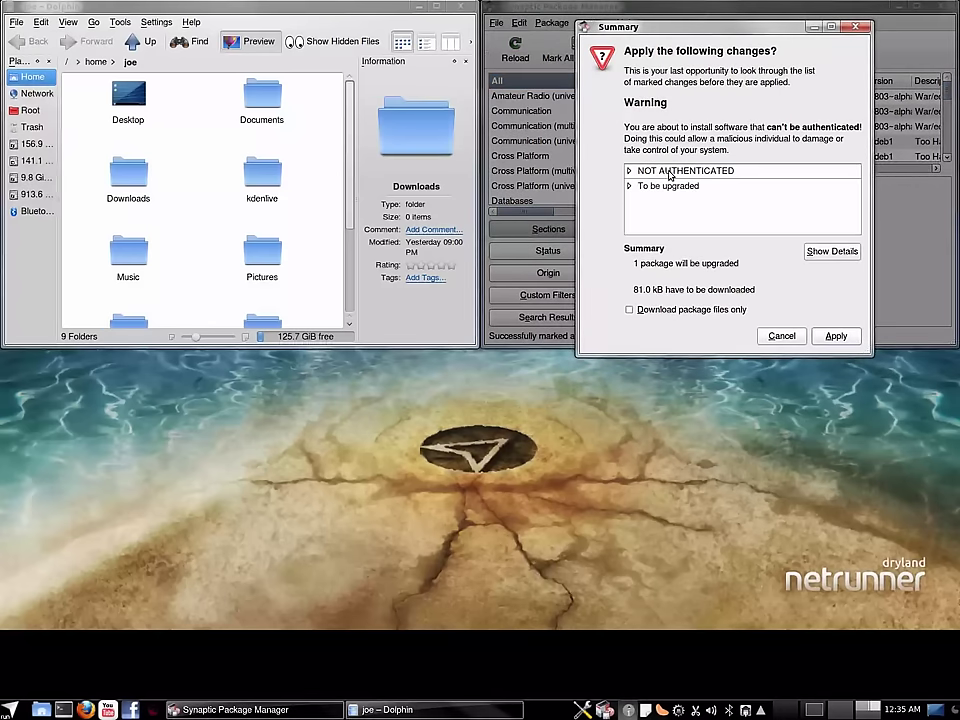
pyautogui.click(651, 187)
pyautogui.click(652, 172)
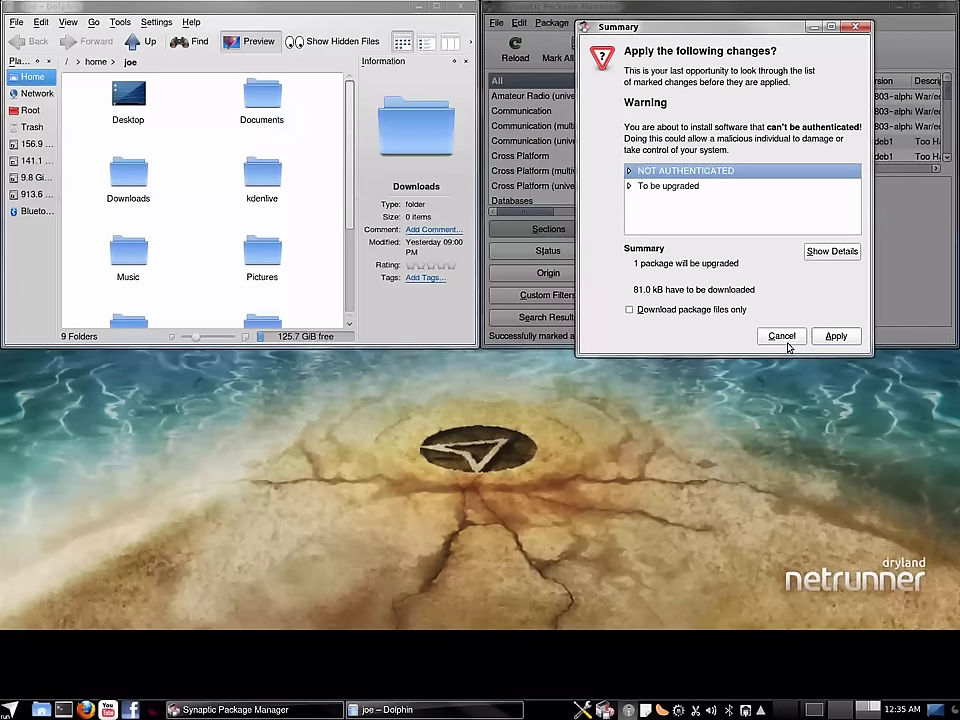
pyautogui.click(836, 336)
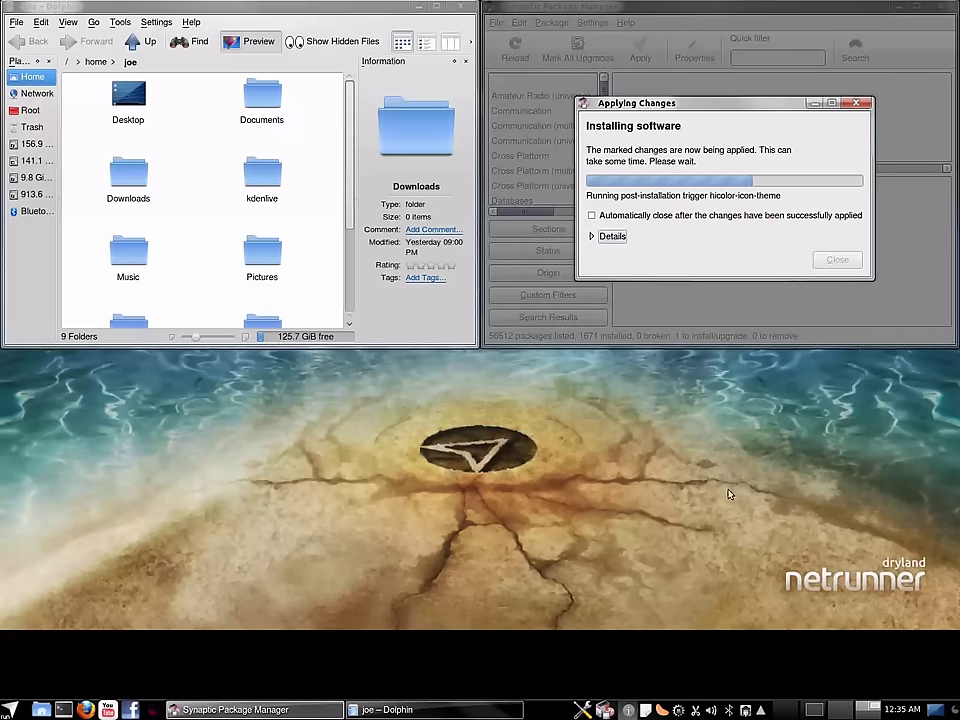
# On the Clementine desktop, look through the application launcher's software, Wine and games categories, then open System Settings.
pyautogui.scroll(-1, 594, 452)
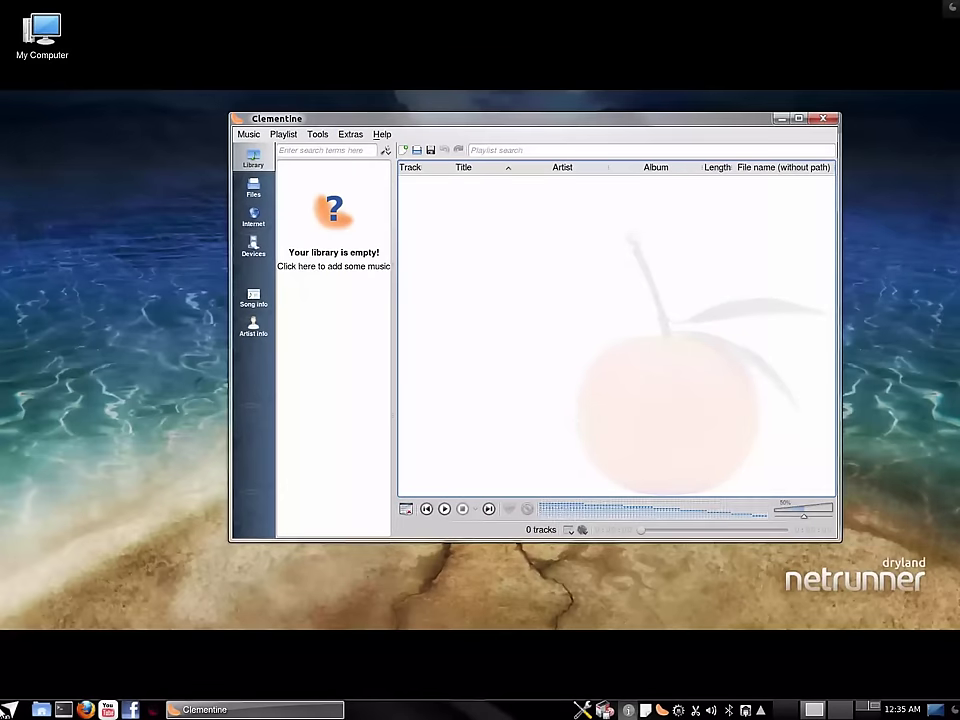
pyautogui.click(9, 709)
pyautogui.moveTo(8, 570)
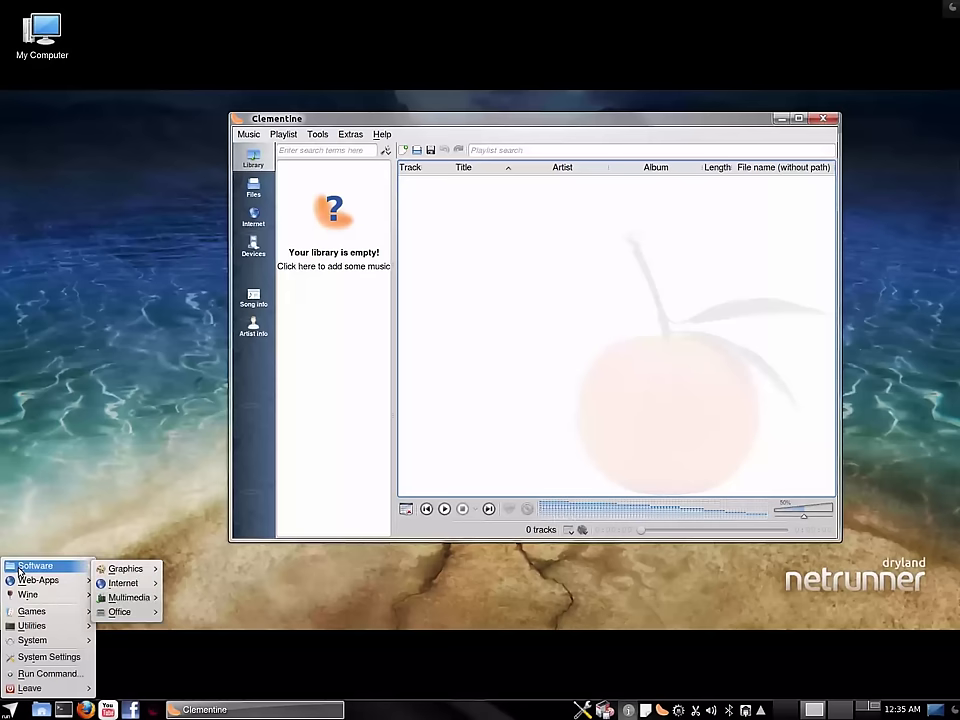
pyautogui.moveTo(115, 570)
pyautogui.click(113, 573)
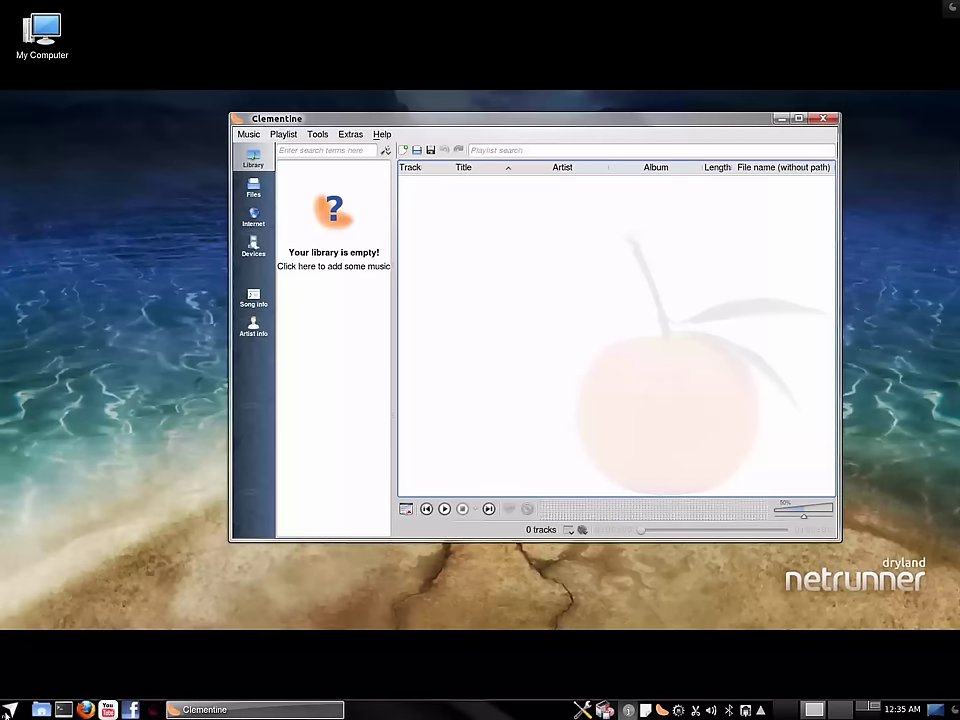
pyautogui.click(9, 709)
pyautogui.moveTo(35, 566)
pyautogui.moveTo(139, 571)
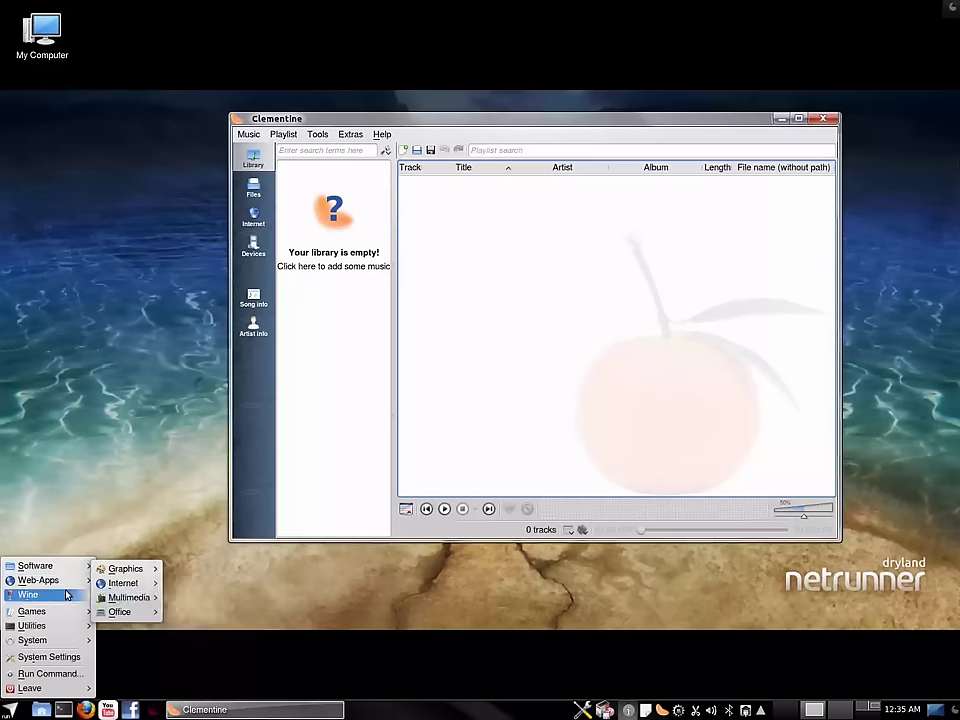
pyautogui.moveTo(66, 585)
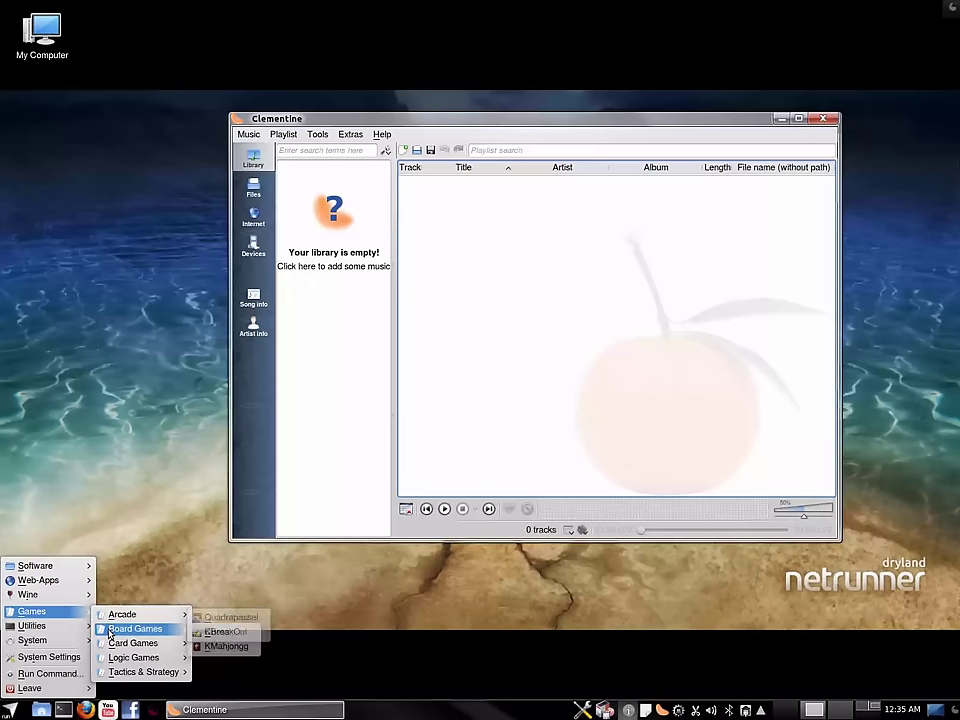
pyautogui.moveTo(110, 644)
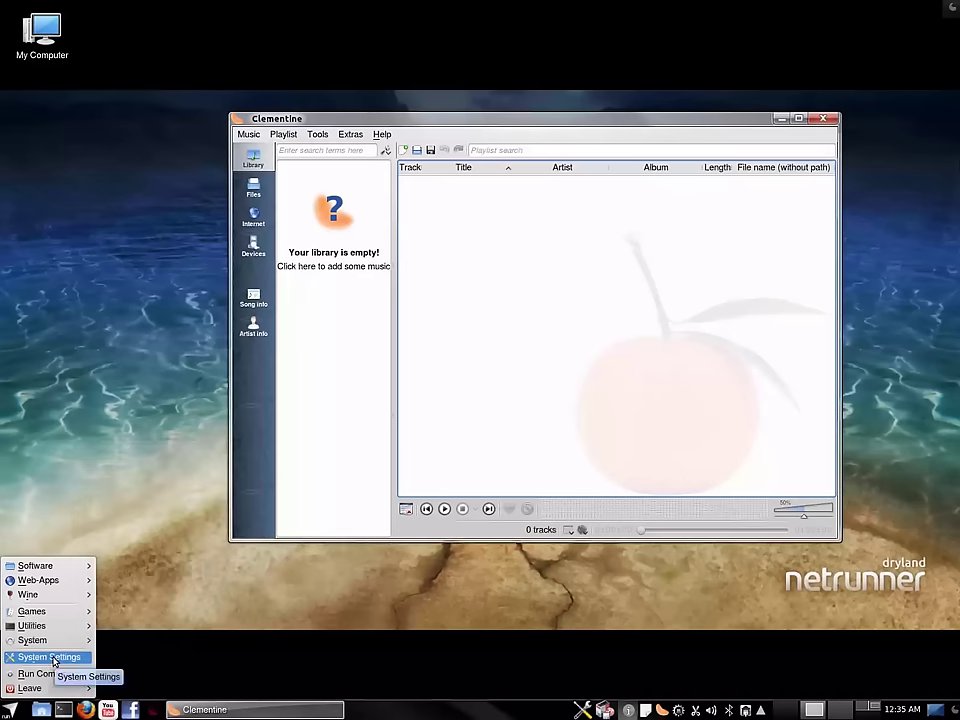
pyautogui.click(48, 657)
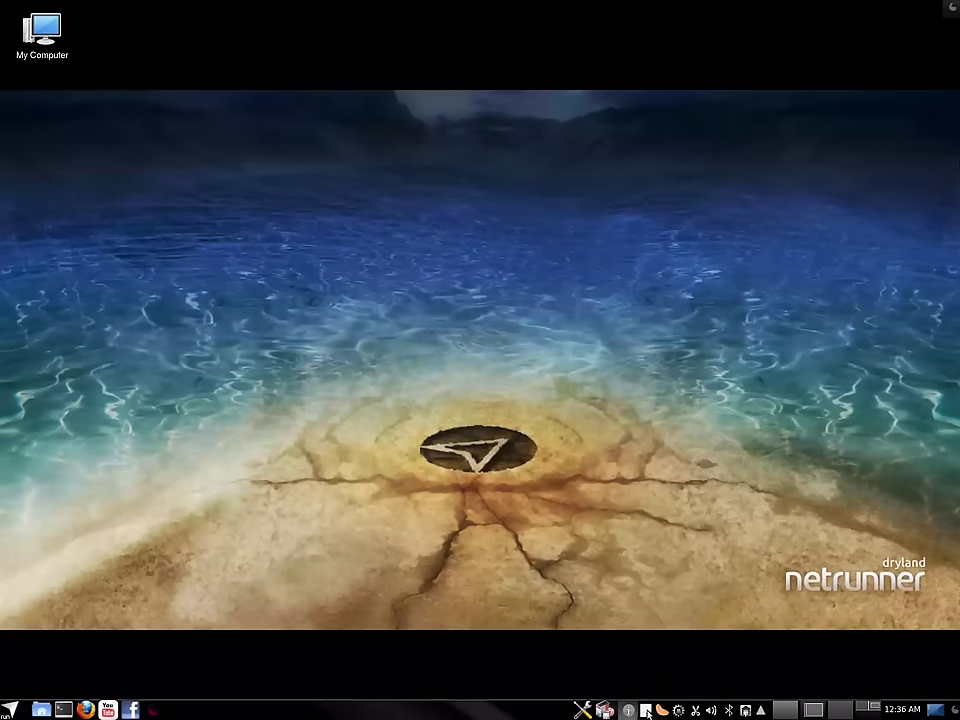
# Pause the running screen recording.
pyautogui.rightClick(647, 711)
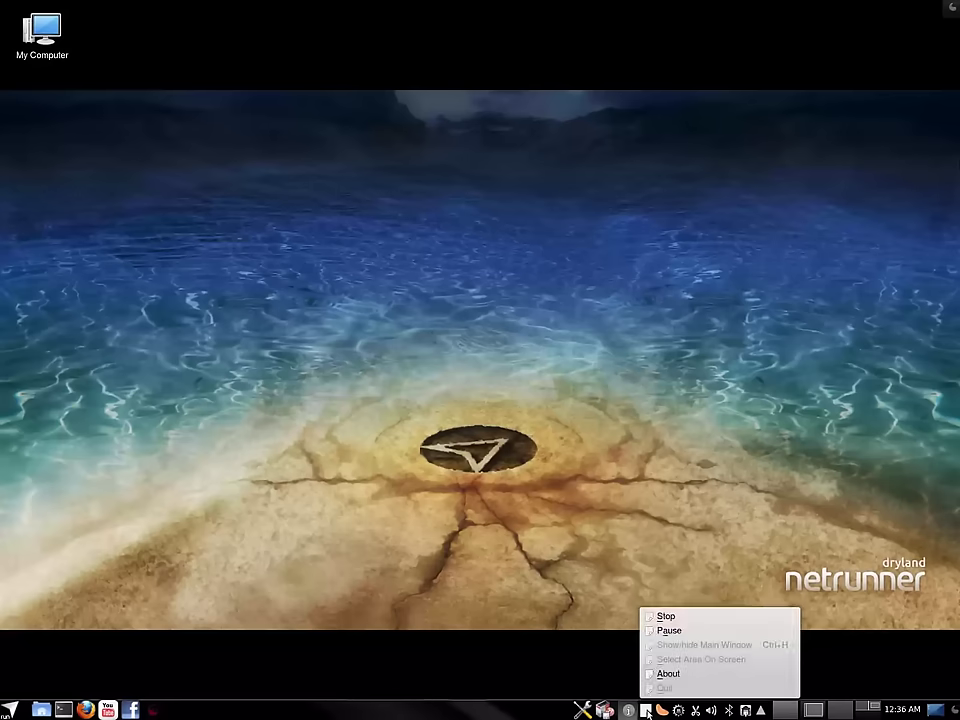
pyautogui.click(668, 631)
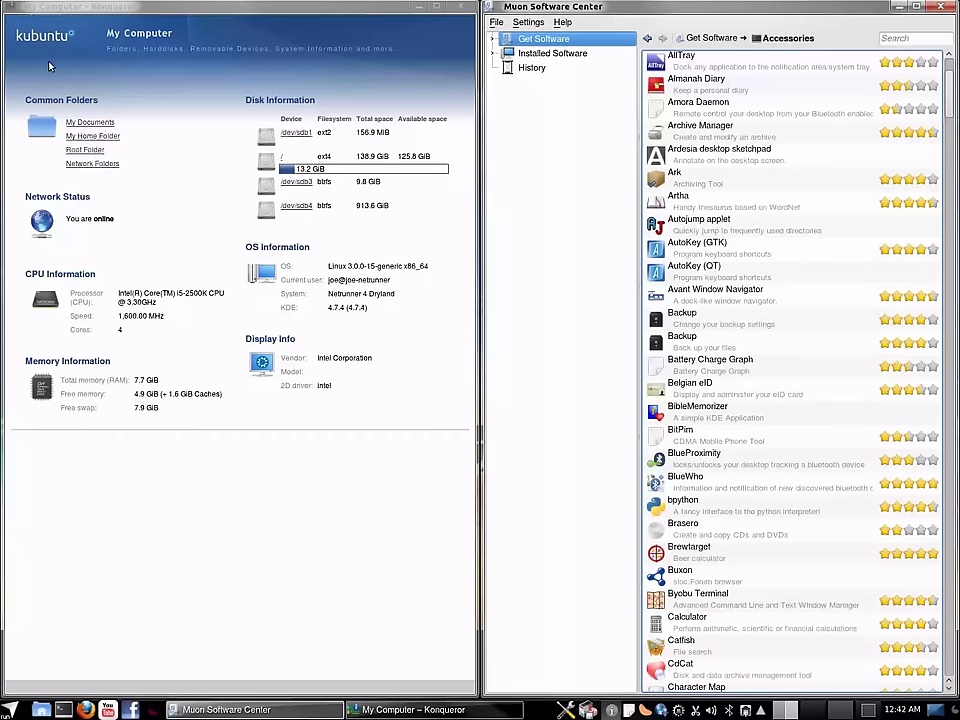
# Browse Muon Software Center's sources under Get Software, including Provided by Kubuntu, Canonical Partners and Kubuntu Updates.
pyautogui.doubleClick(542, 40)
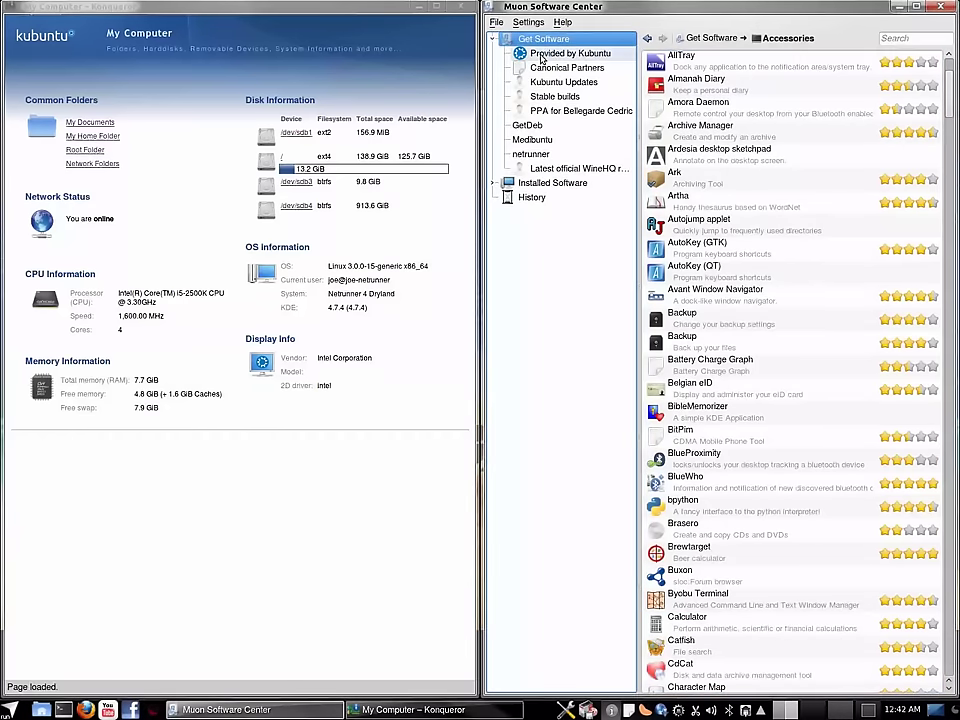
pyautogui.click(548, 53)
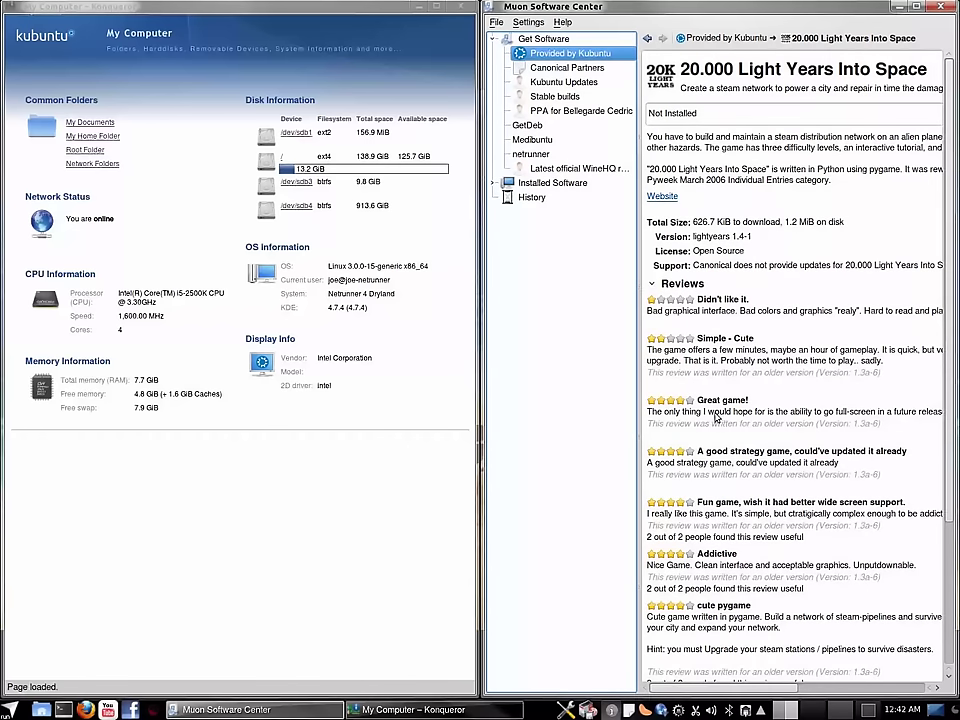
pyautogui.click(562, 68)
pyautogui.click(563, 82)
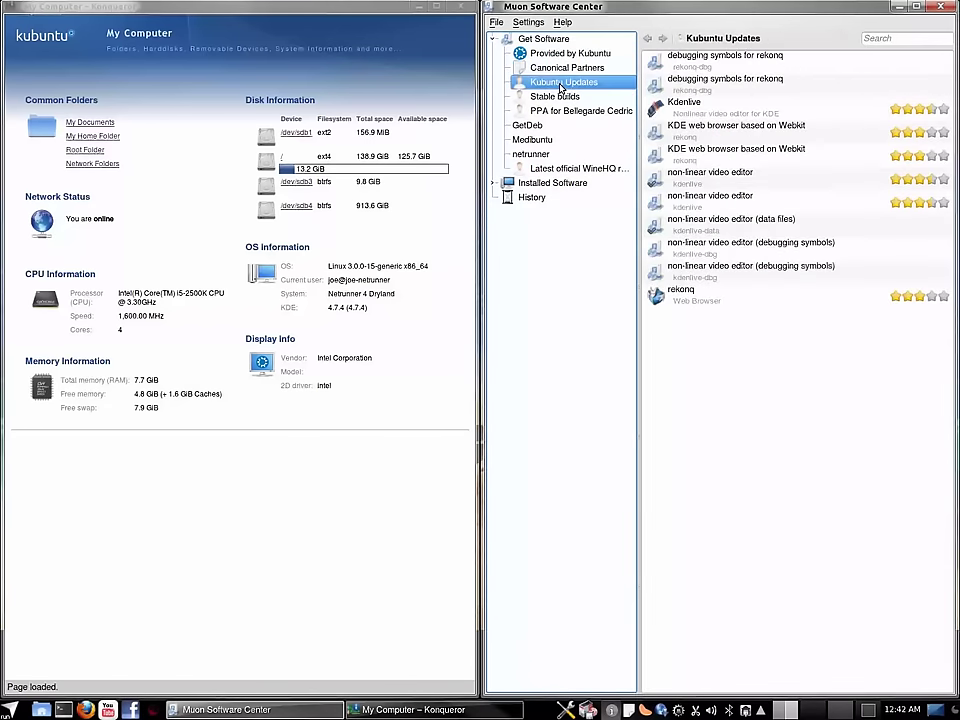
pyautogui.click(543, 38)
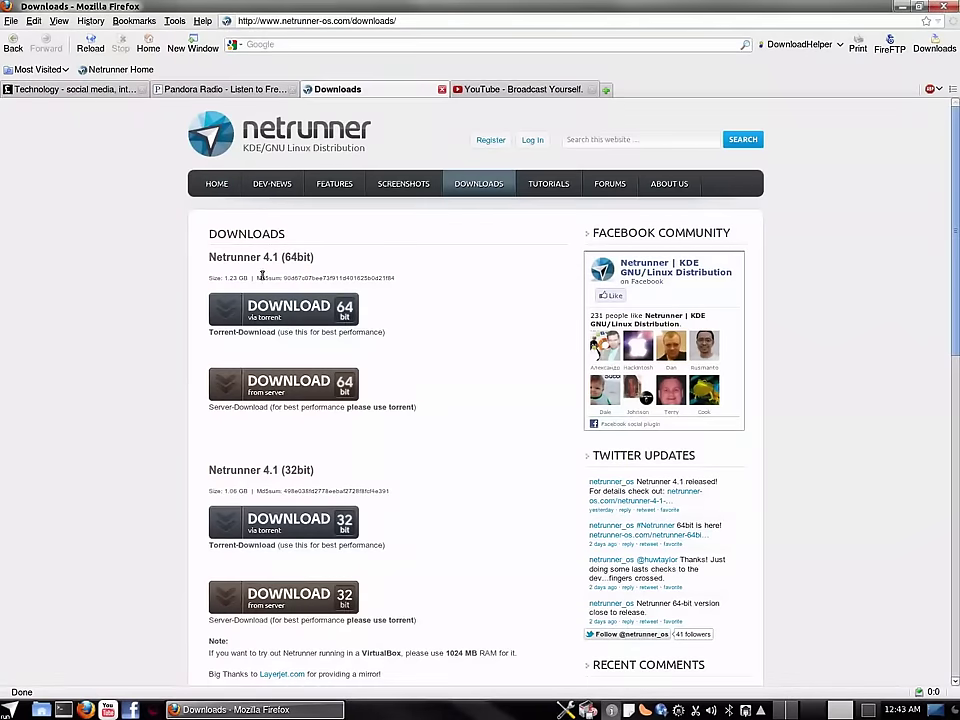
# Highlight the MD5 checksum of the Netrunner 4.1 64bit release on the Netrunner downloads page.
pyautogui.moveTo(258, 278); pyautogui.dragTo(396, 279)
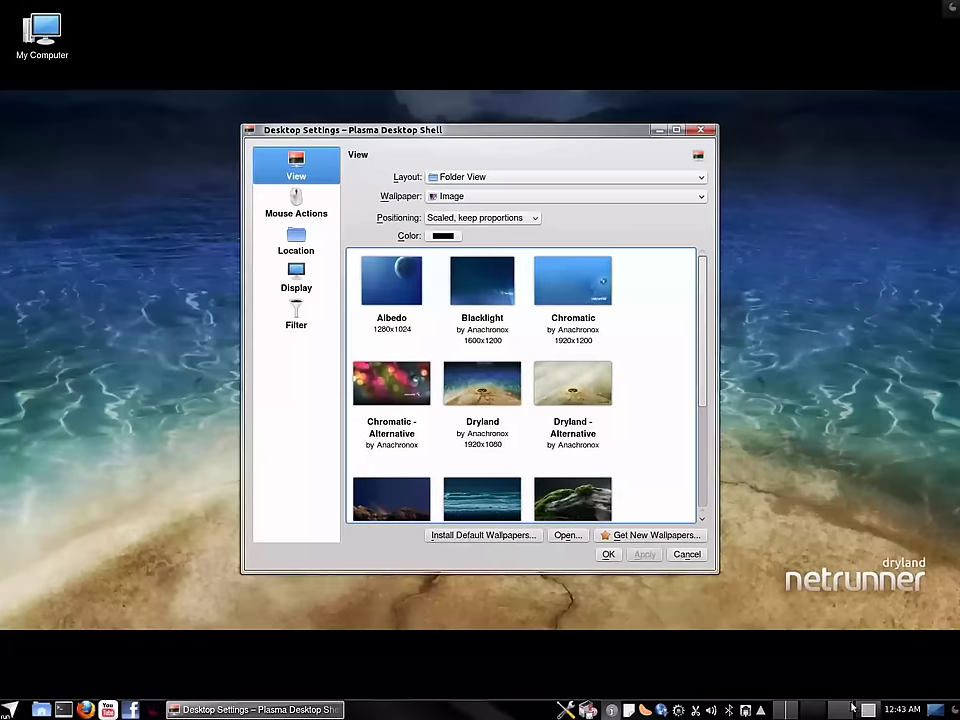
# Apply the Albedo wallpaper to the desktop and minimize the Desktop Settings window to view it.
pyautogui.click(391, 285)
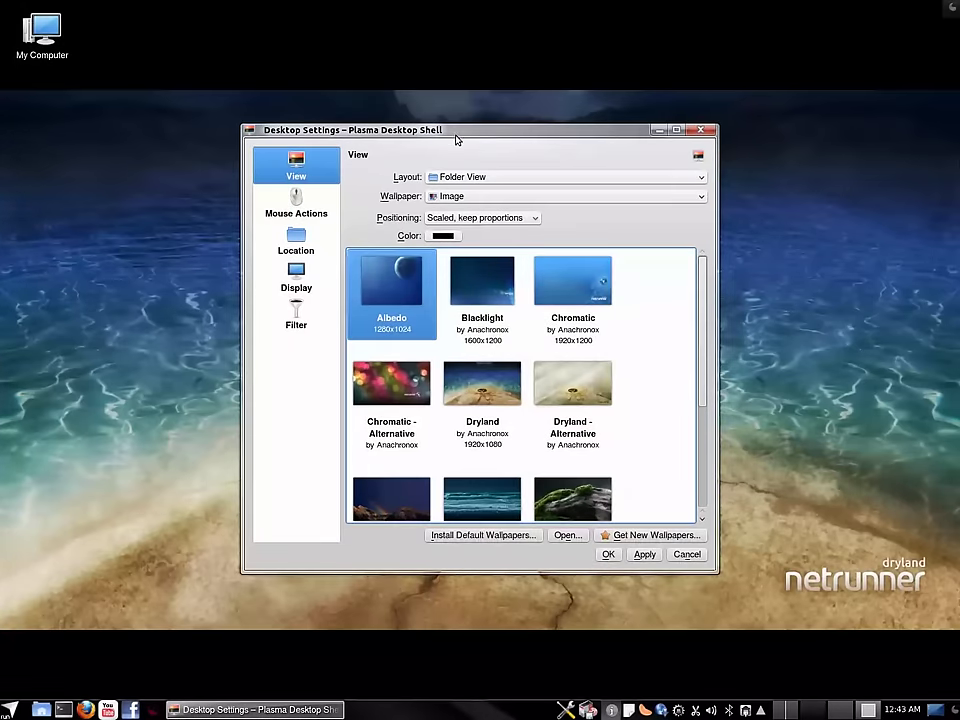
pyautogui.moveTo(466, 139); pyautogui.dragTo(662, 106)
pyautogui.click(790, 527)
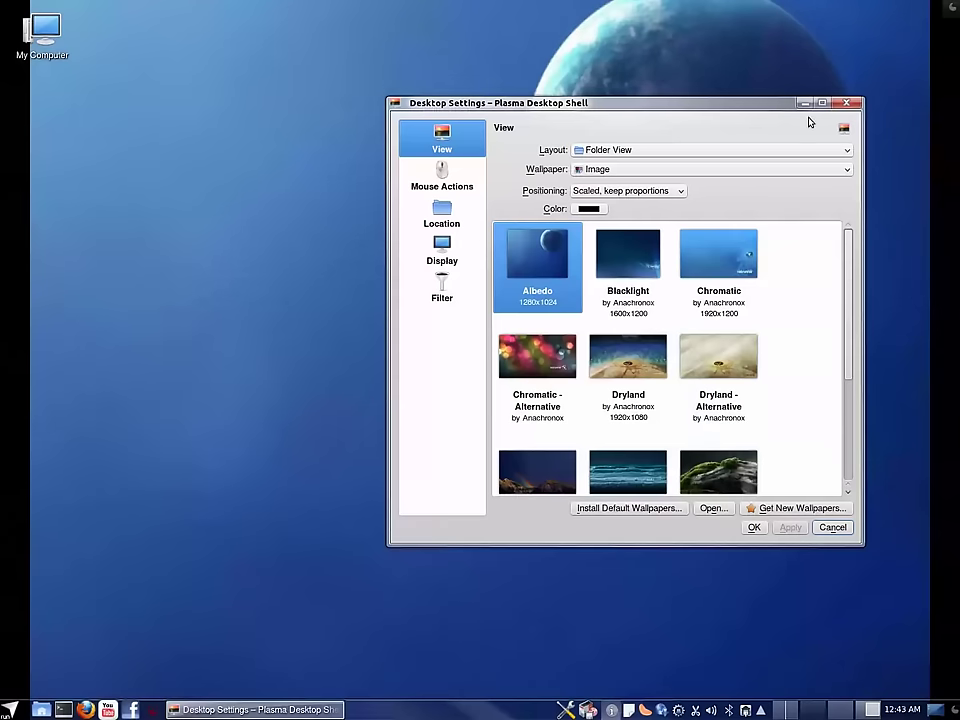
pyautogui.click(805, 104)
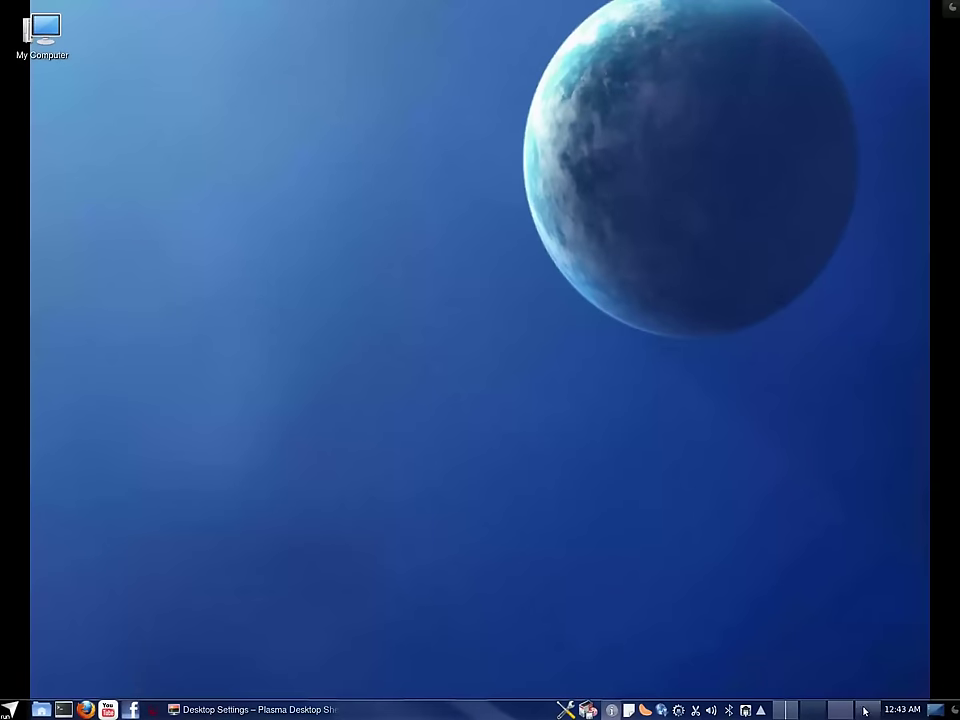
# Restore the Desktop Settings window and apply the Blacklight wallpaper to the desktop.
pyautogui.click(300, 709)
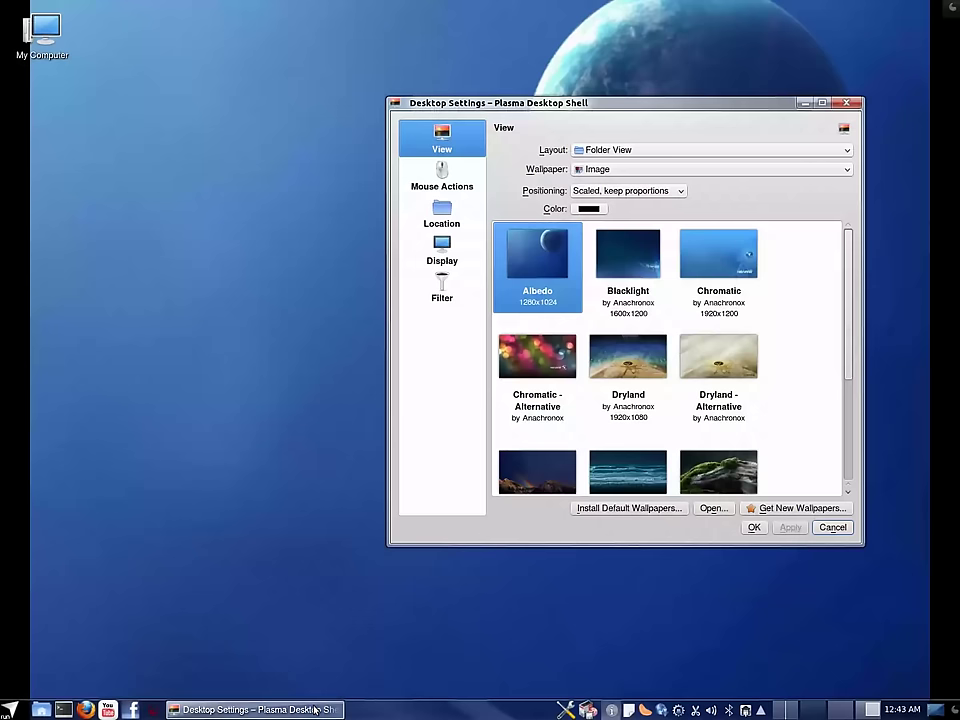
pyautogui.click(614, 247)
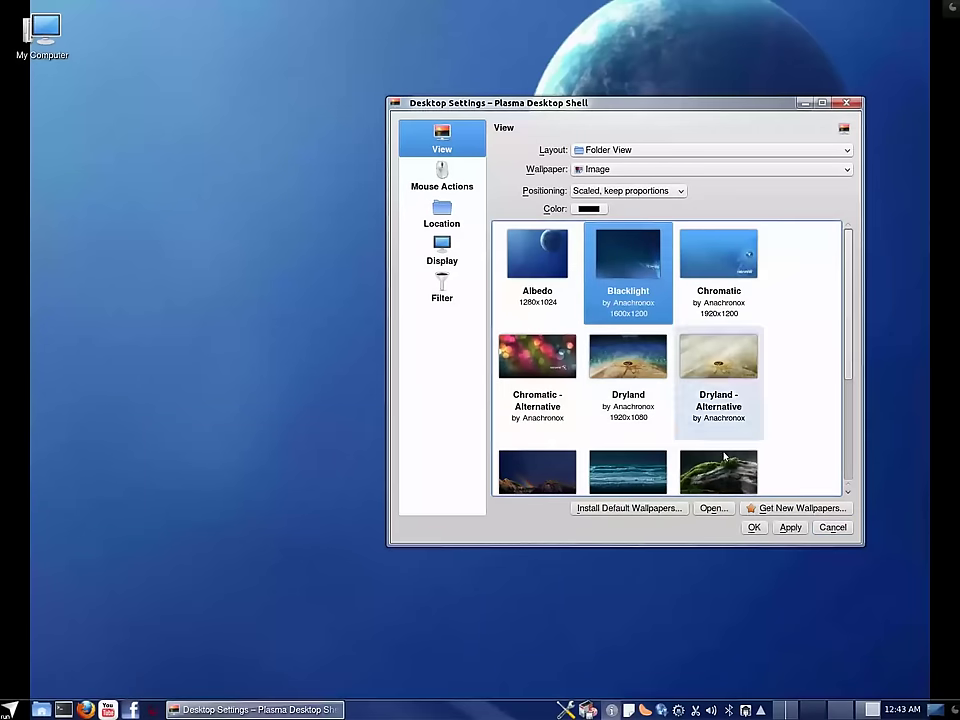
pyautogui.click(789, 527)
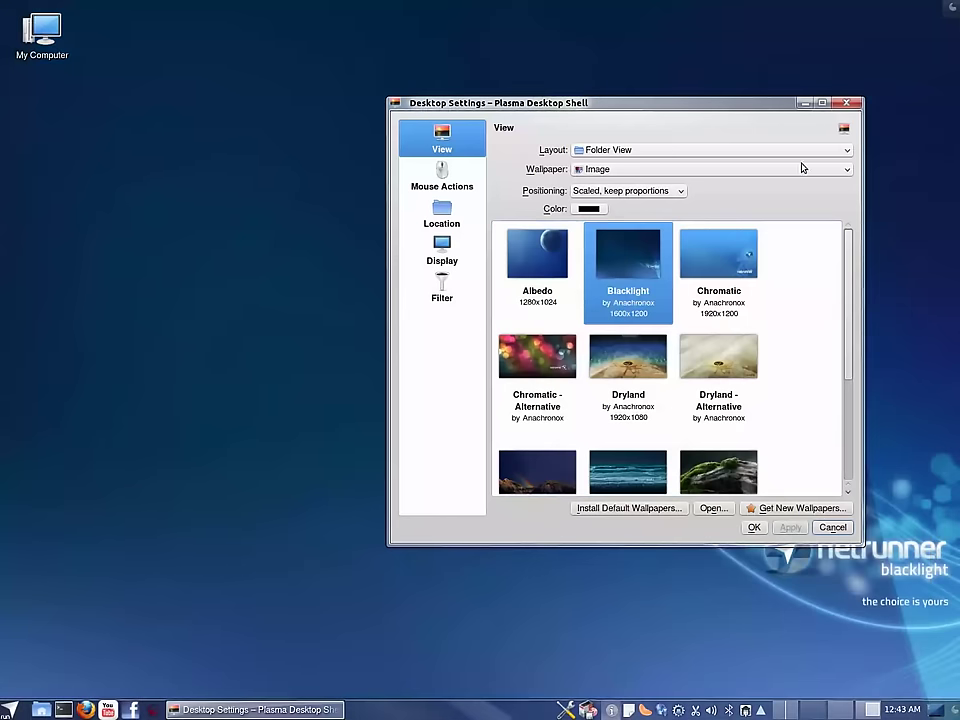
# Apply the Chromatic wallpaper to the desktop and move the Desktop Settings window aside to view it.
pyautogui.moveTo(702, 103); pyautogui.dragTo(476, 41)
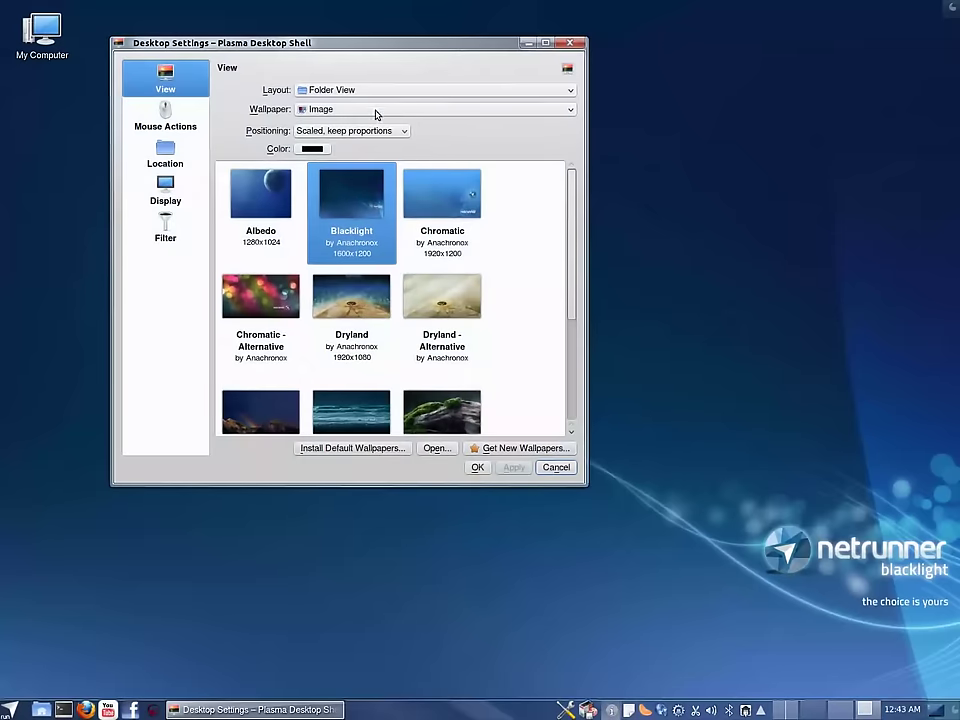
pyautogui.click(474, 190)
pyautogui.click(514, 468)
pyautogui.moveTo(474, 60); pyautogui.dragTo(433, 2)
# Return the Desktop Settings window to its normal size and apply the Chromatic - Alternative wallpaper.
pyautogui.press('Right')
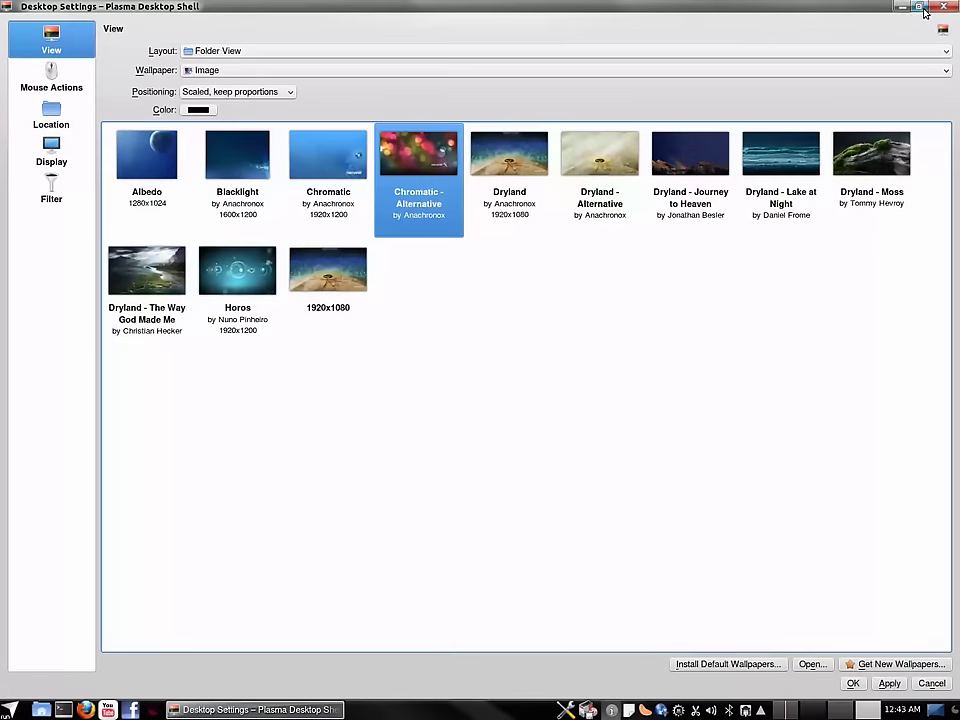
pyautogui.doubleClick(690, 8)
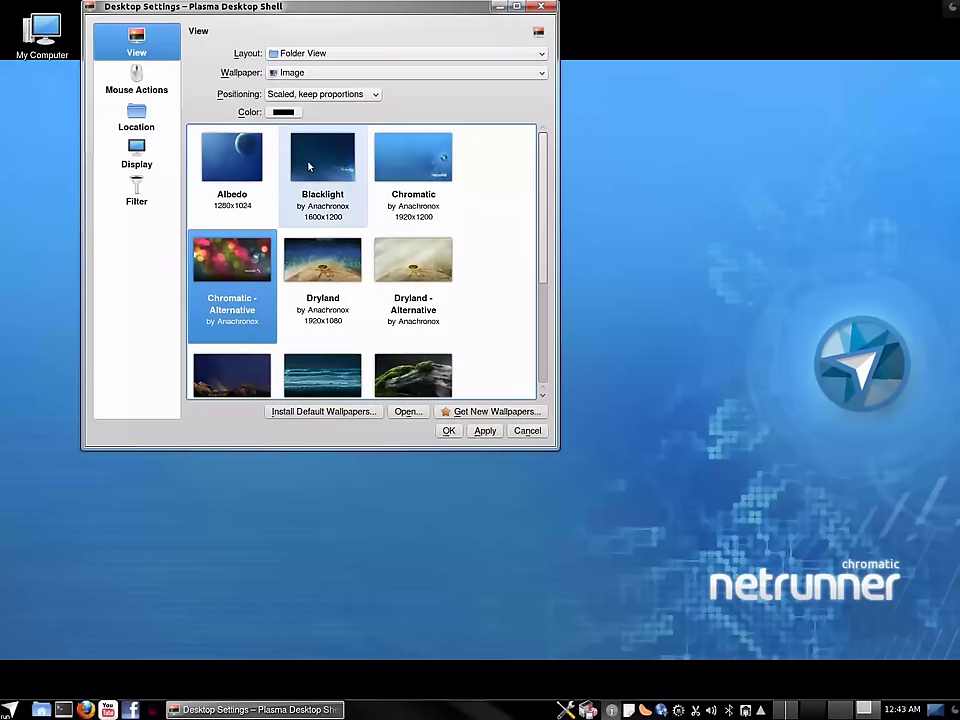
pyautogui.click(490, 432)
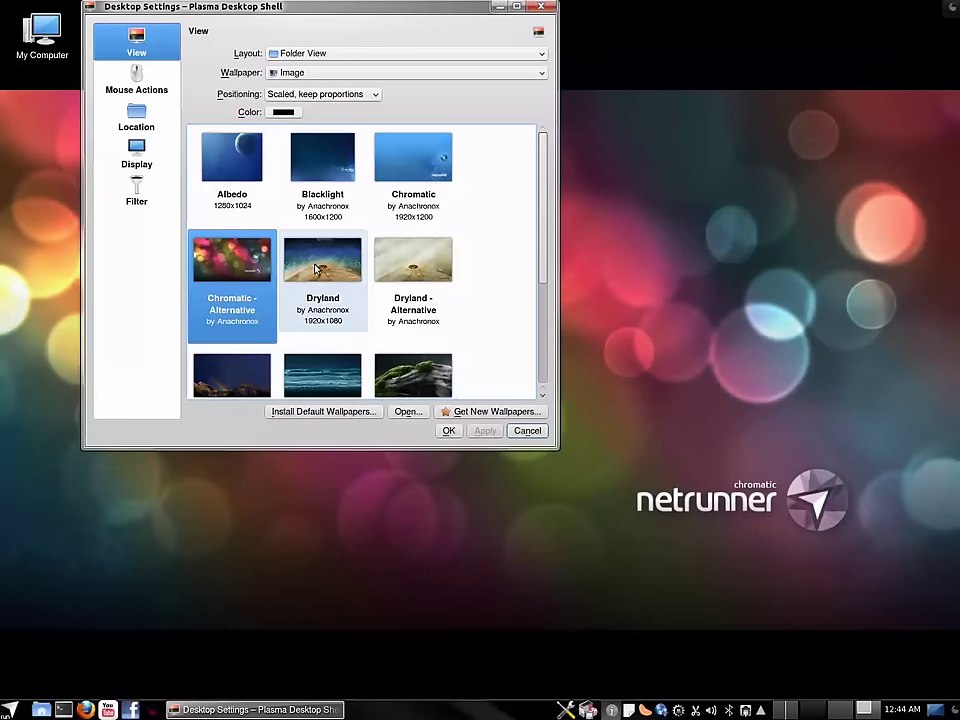
# Apply the Dryland - Alternative wallpaper and move the Desktop Settings window to reveal the design behind it.
pyautogui.click(413, 265)
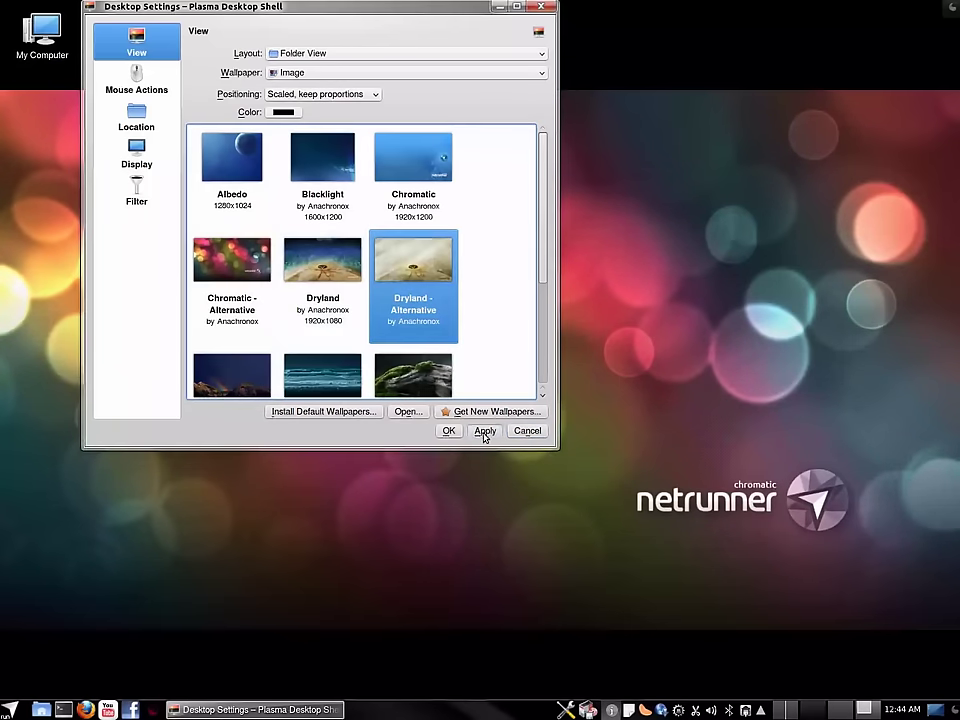
pyautogui.click(484, 432)
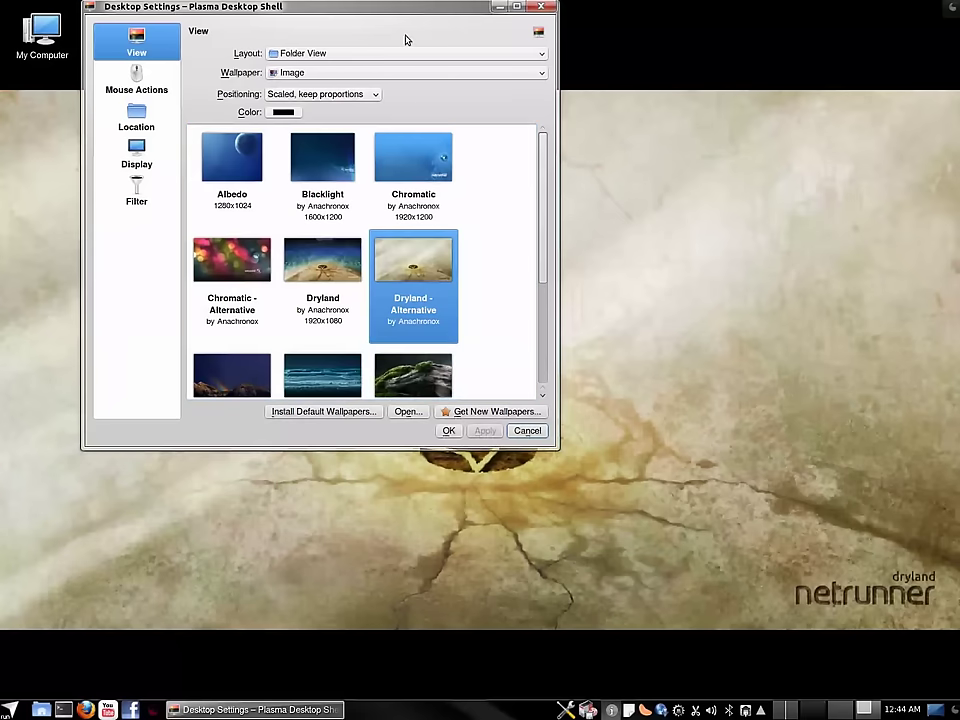
pyautogui.moveTo(358, 8); pyautogui.dragTo(494, 104)
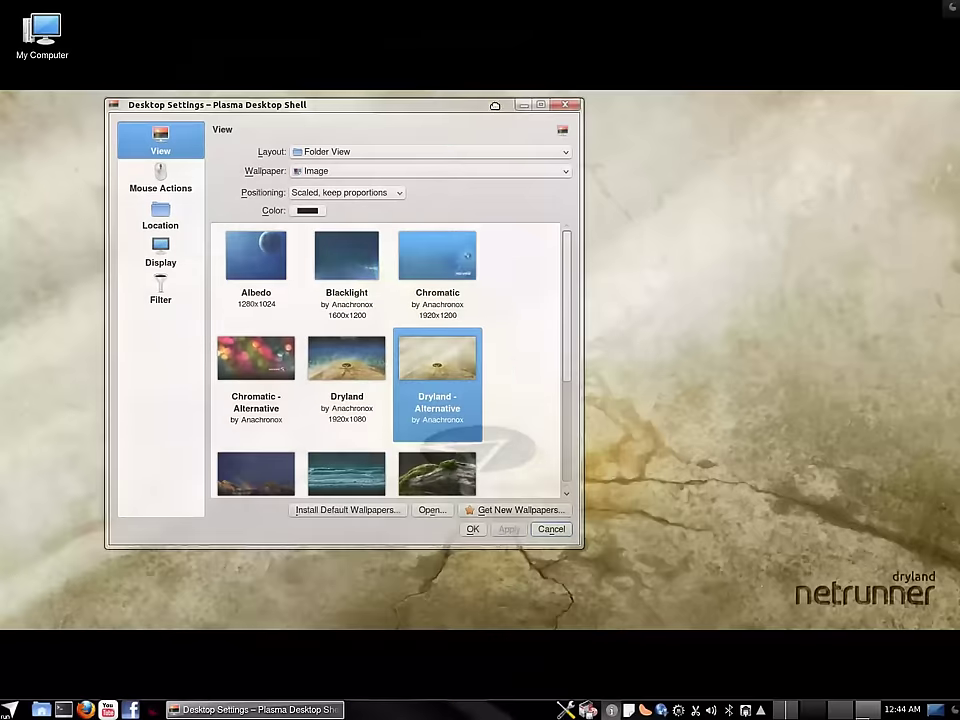
# Apply the Dryland - Lake at Night wallpaper and move the Desktop Settings window out of its way.
pyautogui.scroll(-3, 302, 340)
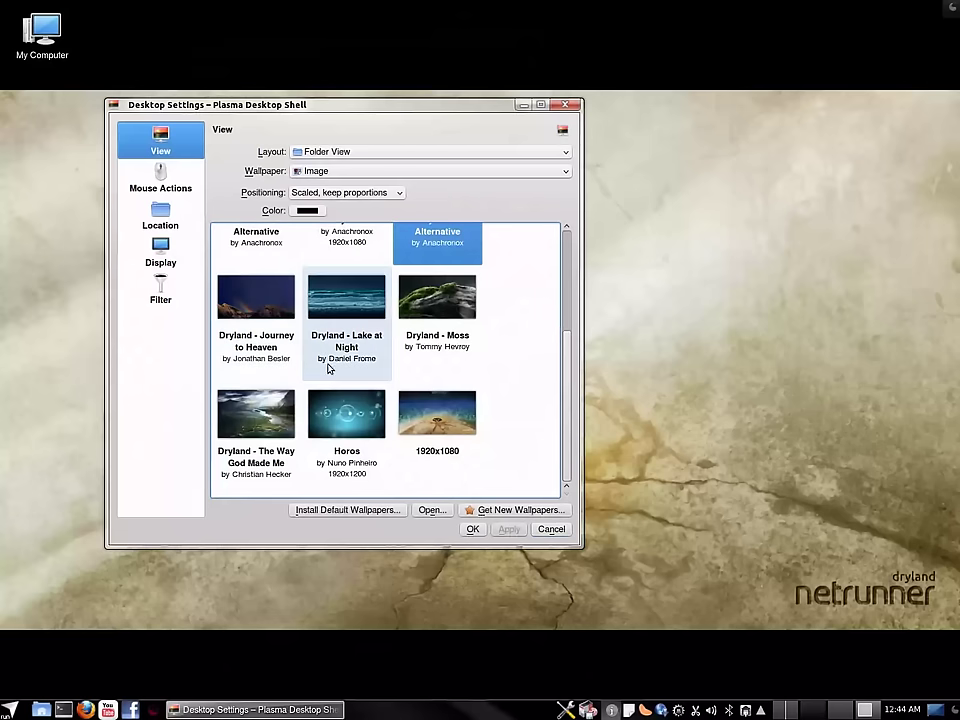
pyautogui.click(360, 302)
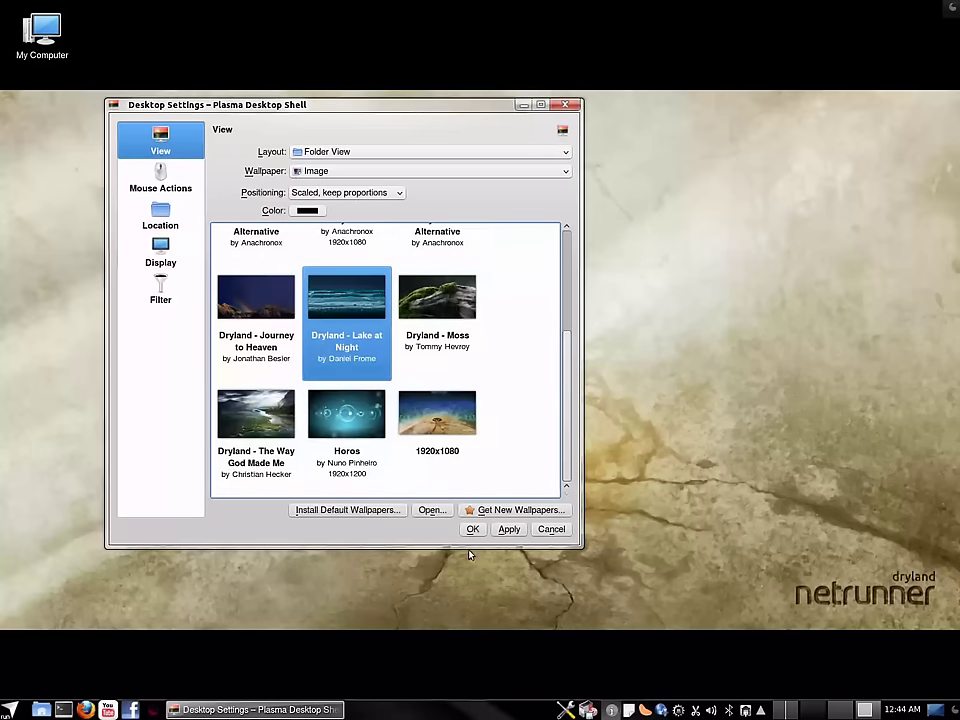
pyautogui.click(509, 529)
pyautogui.moveTo(452, 107); pyautogui.dragTo(582, 30)
# Apply the Dryland - The Way God Made Me wallpaper and shift the Desktop Settings window to view it.
pyautogui.click(383, 345)
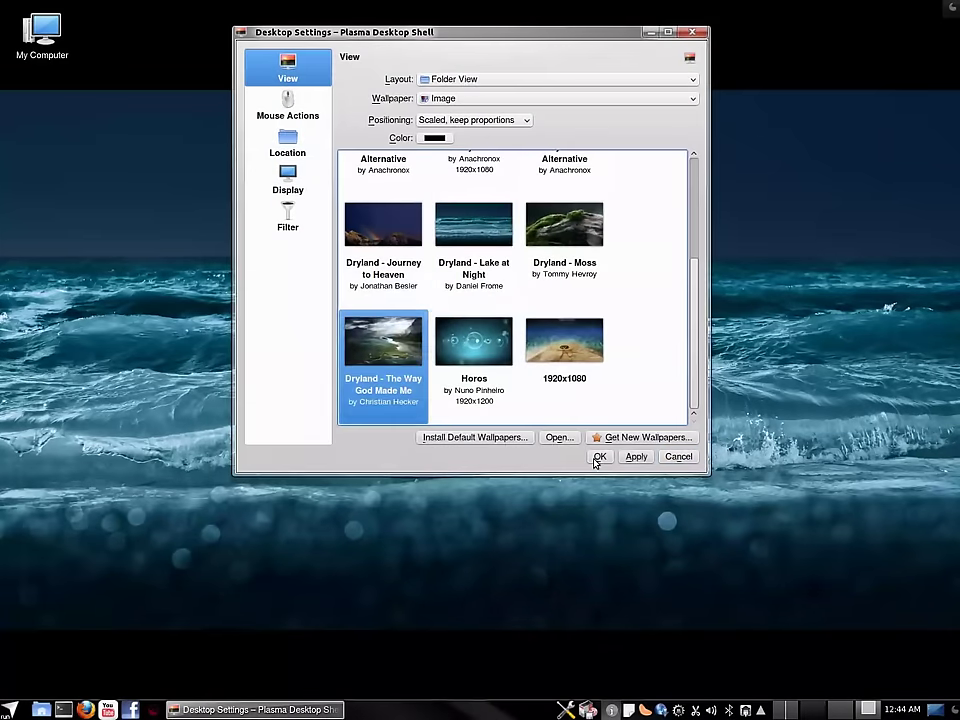
pyautogui.click(636, 457)
pyautogui.moveTo(489, 34); pyautogui.dragTo(542, 30)
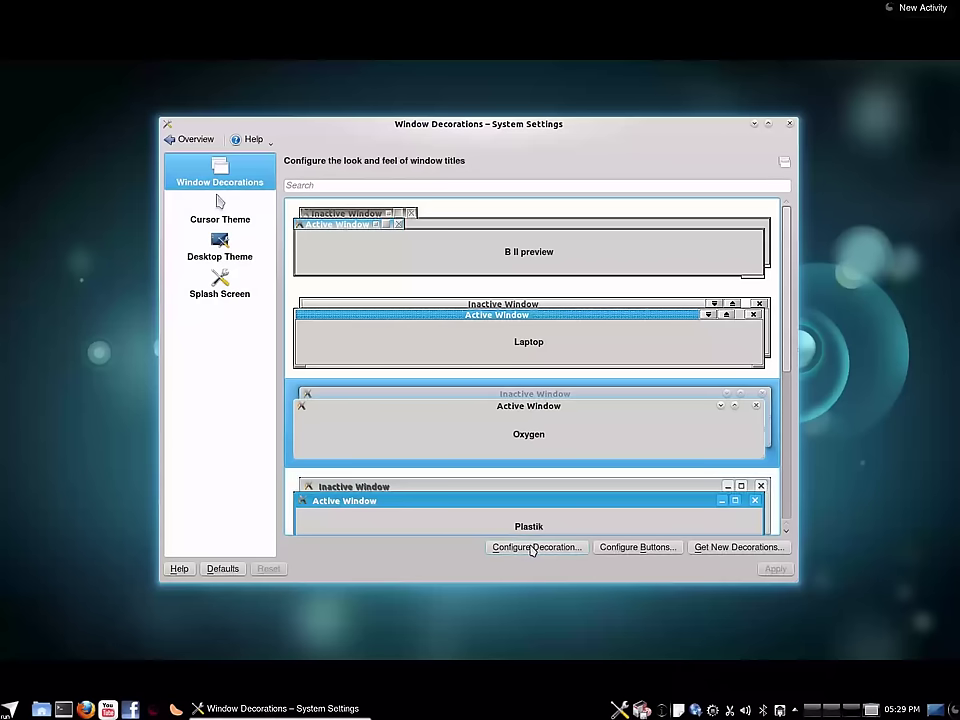
# In System Settings, set the inner color of the Oxygen decoration's active window glow to black (#000000).
pyautogui.click(533, 548)
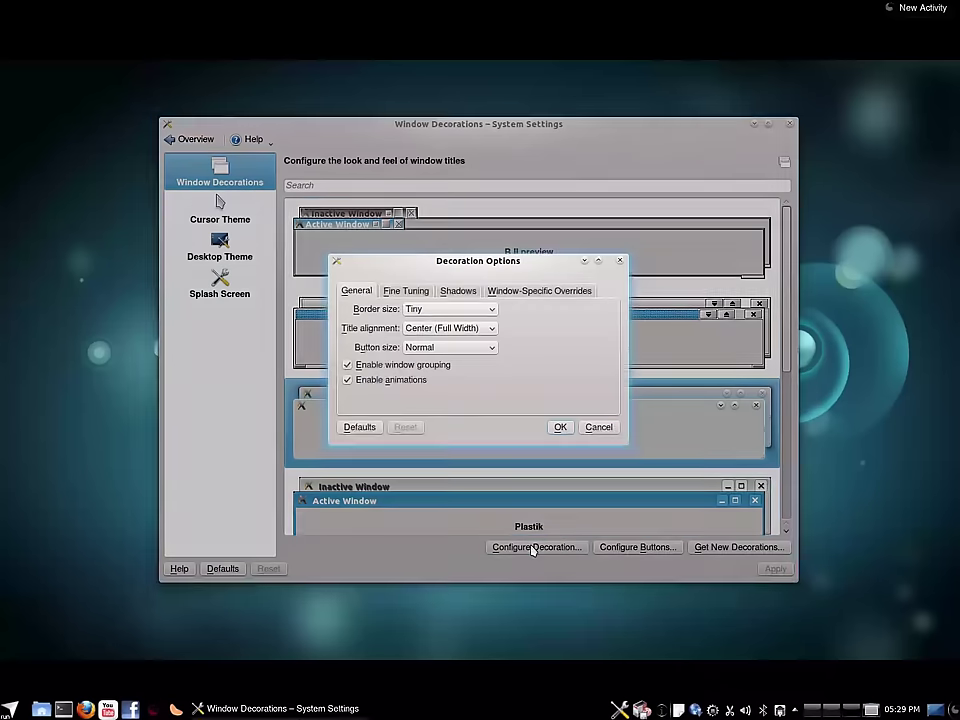
pyautogui.click(406, 291)
pyautogui.click(451, 293)
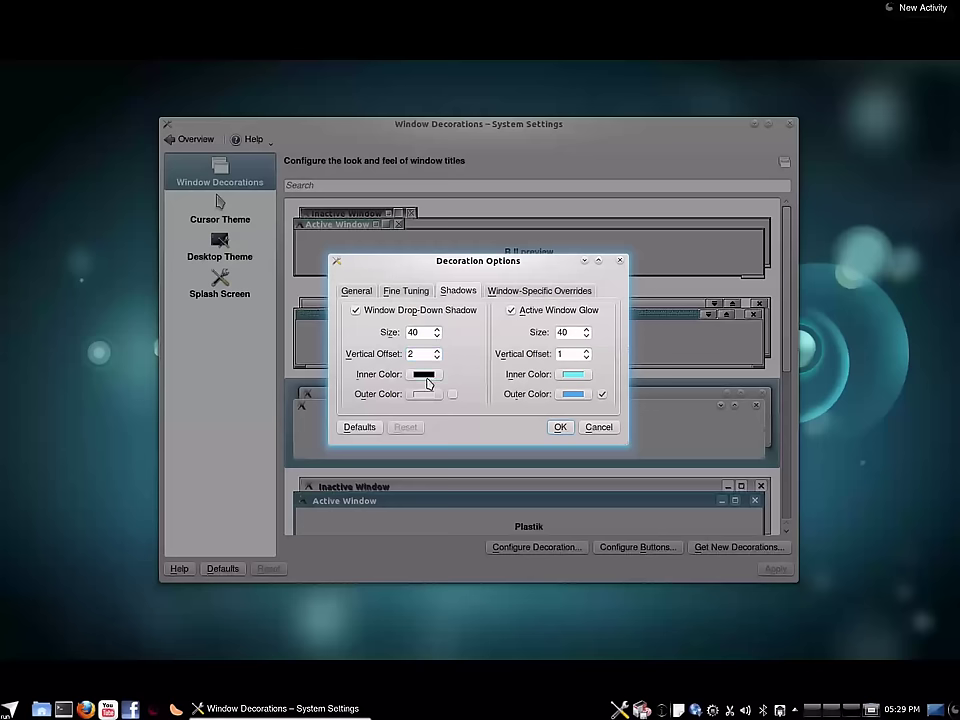
pyautogui.click(571, 378)
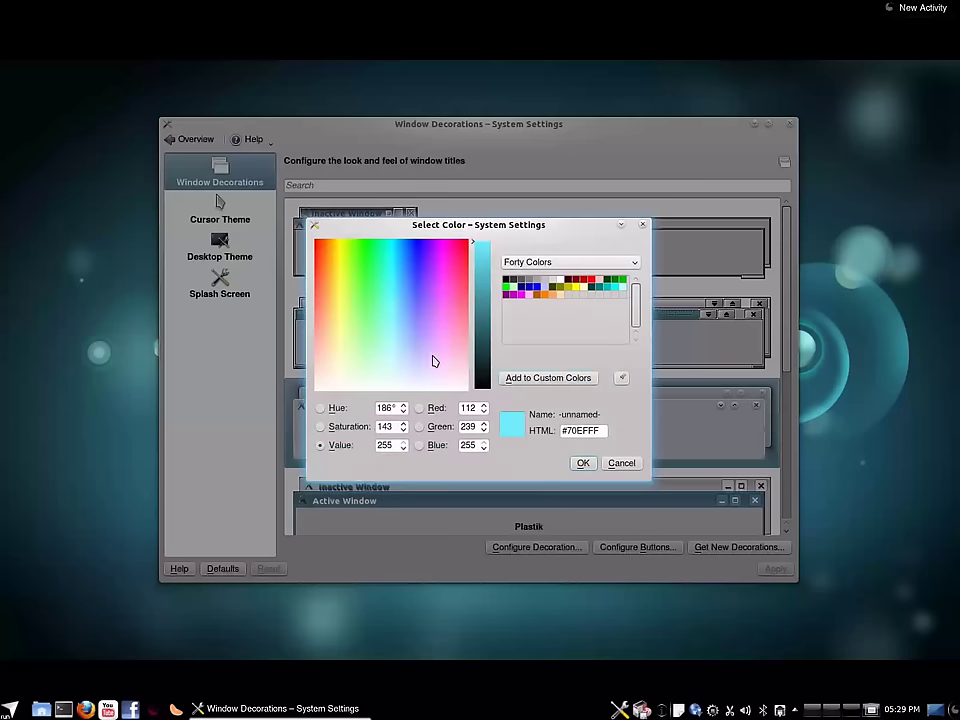
pyautogui.moveTo(481, 366); pyautogui.dragTo(483, 403)
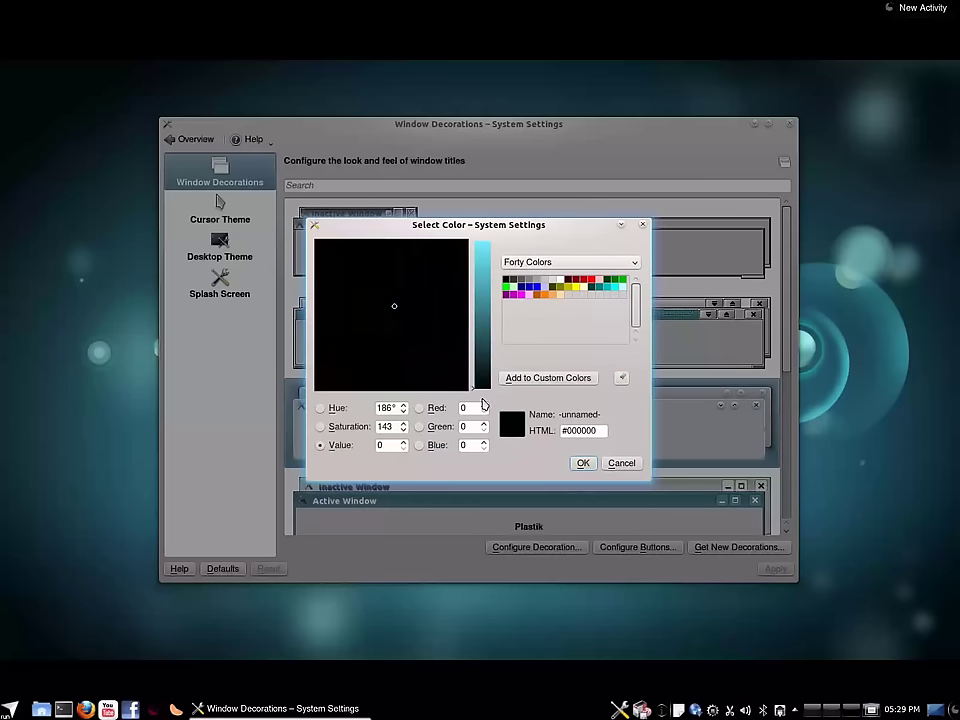
pyautogui.click(582, 465)
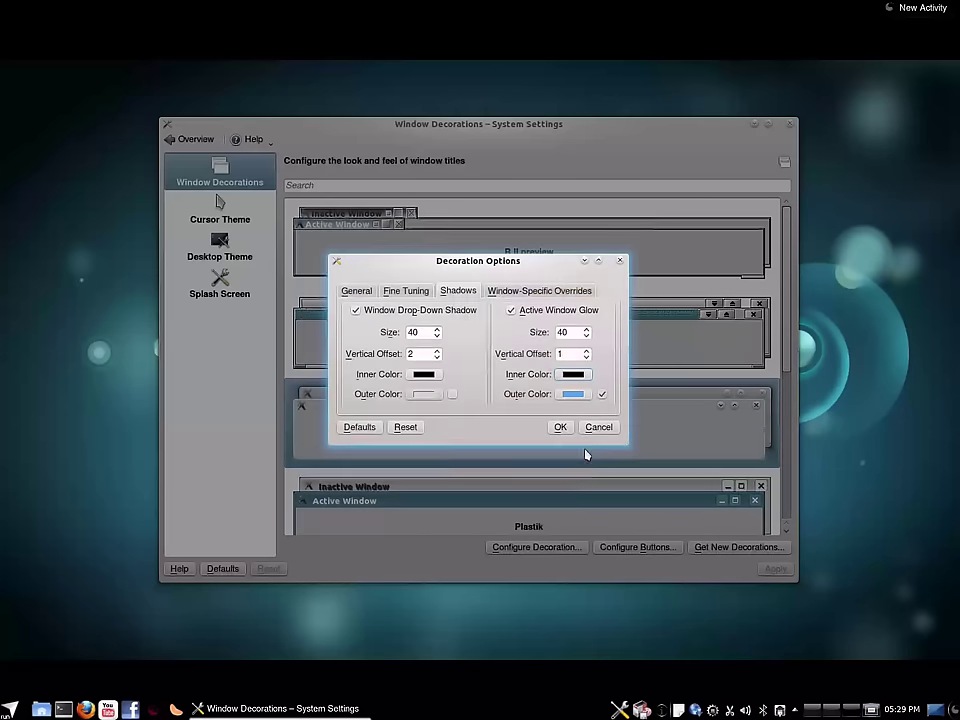
# Set the active window glow's outer color to dark blue (#224361) and accept the decoration options.
pyautogui.click(576, 395)
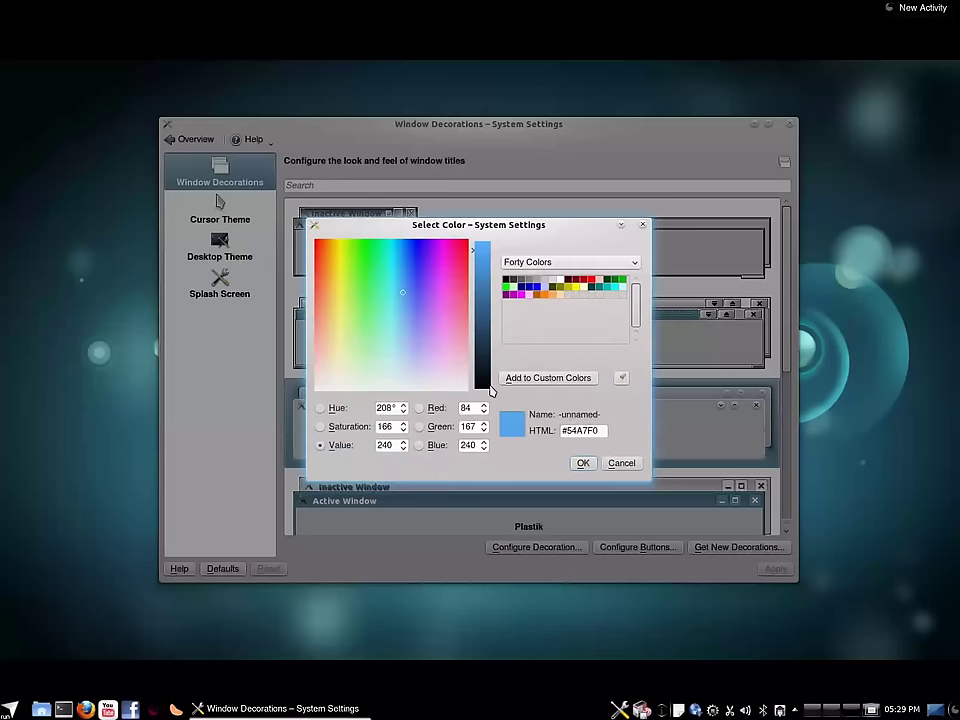
pyautogui.click(483, 342)
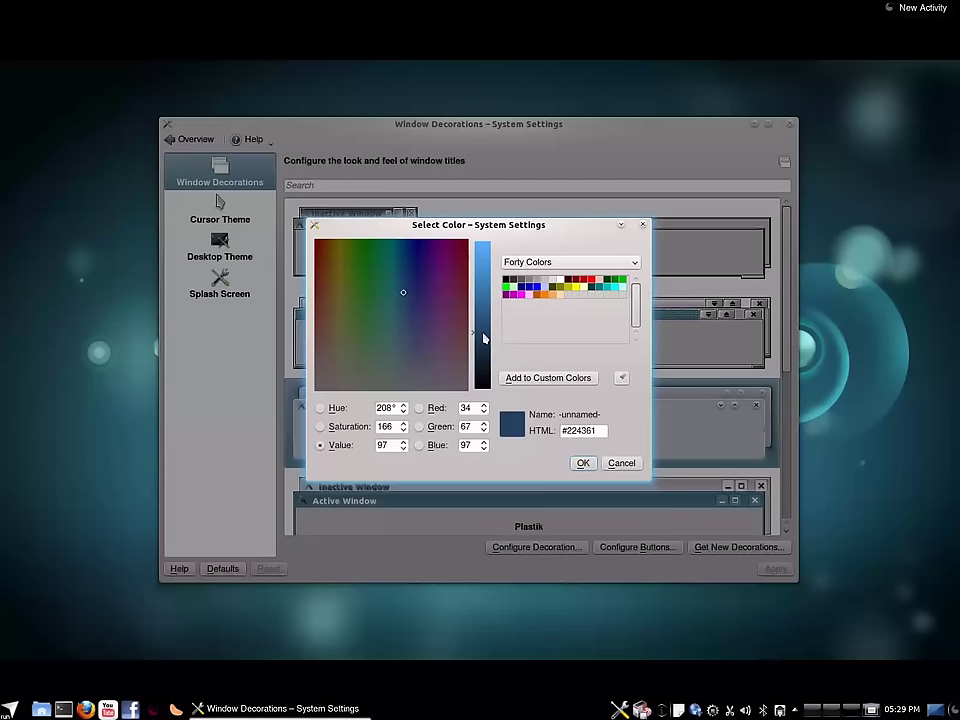
pyautogui.click(583, 463)
pyautogui.click(561, 429)
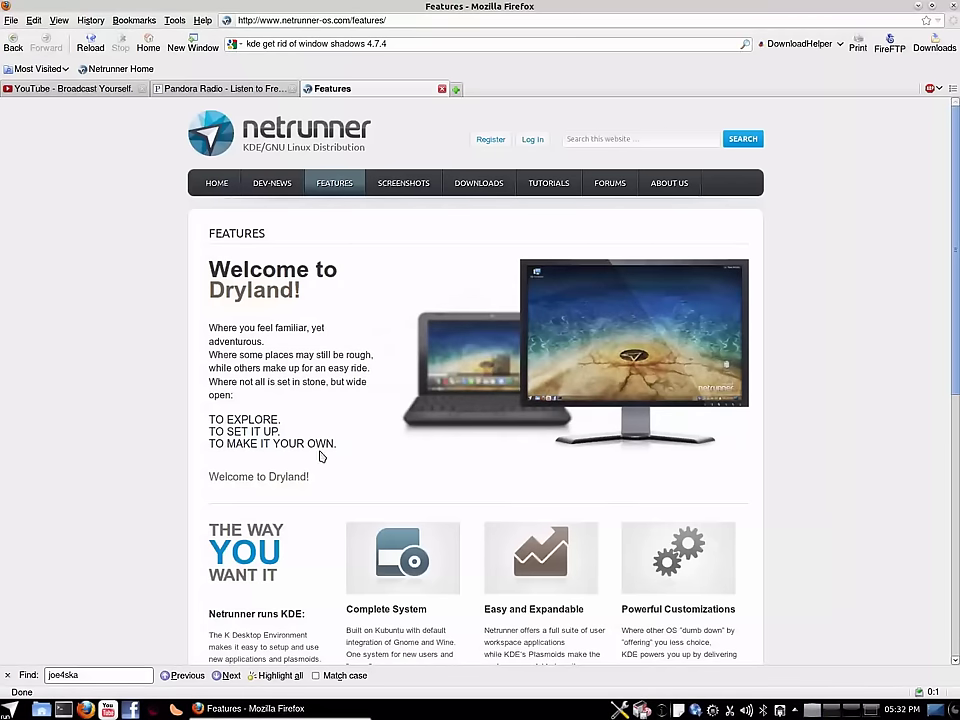
# On the Netrunner features page in Firefox, highlight the Complete System description, then clear the selection.
pyautogui.scroll(-2, 325, 465)
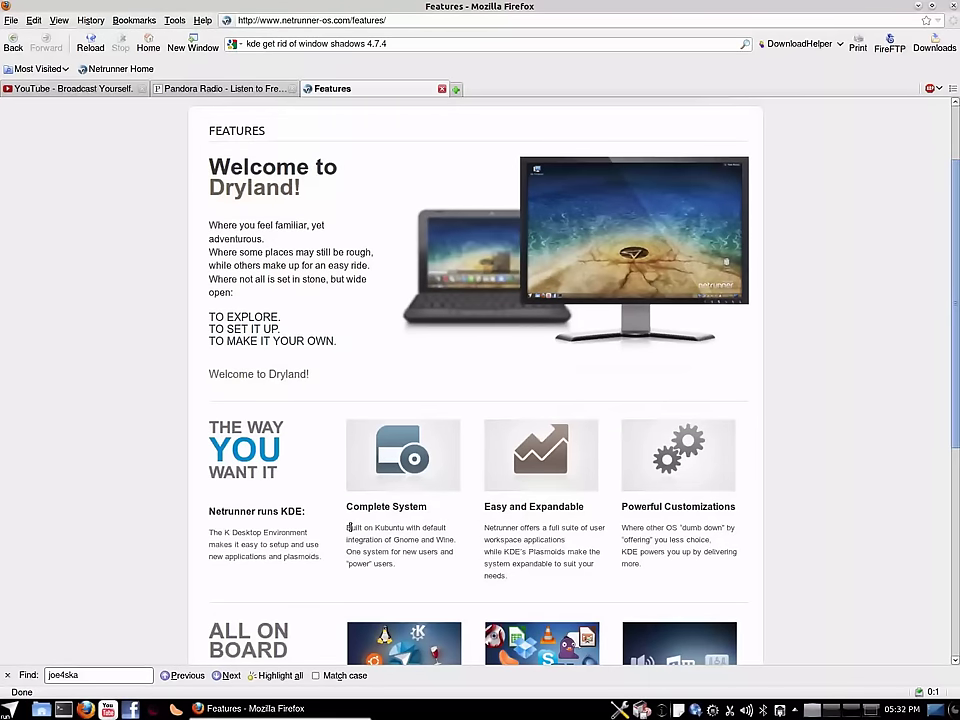
pyautogui.moveTo(348, 527); pyautogui.dragTo(388, 572)
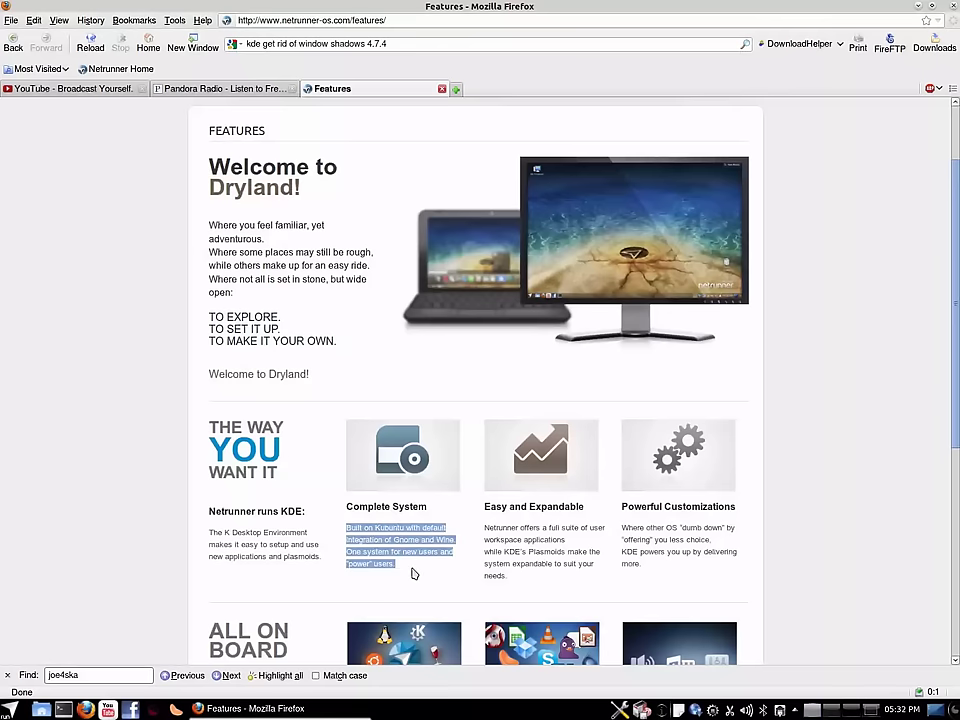
pyautogui.click(414, 572)
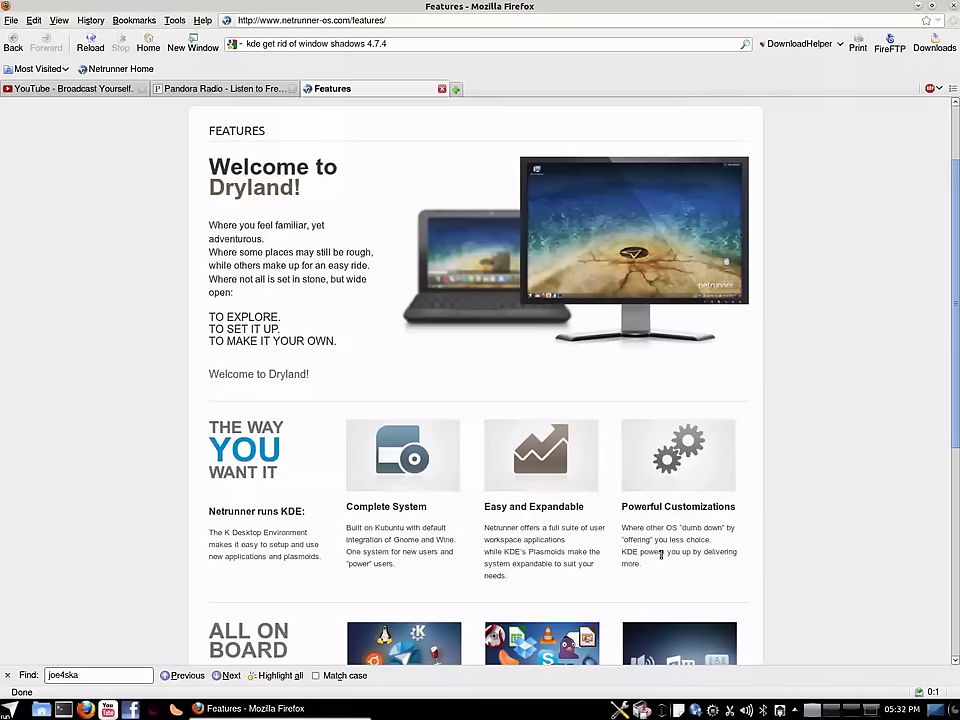
# Review the All On Board and Core Software Components sections, highlighting the Mozilla Thunderbird and Mozilla Firefox entries.
pyautogui.scroll(-2, 688, 566)
pyautogui.scroll(-4, 685, 566)
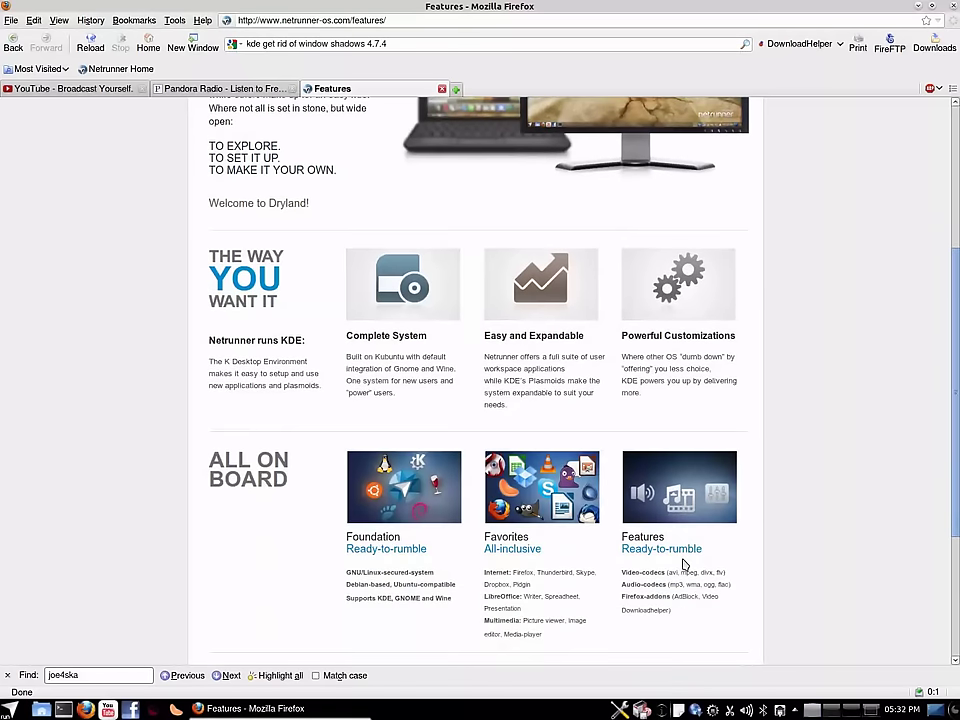
pyautogui.scroll(-1, 594, 511)
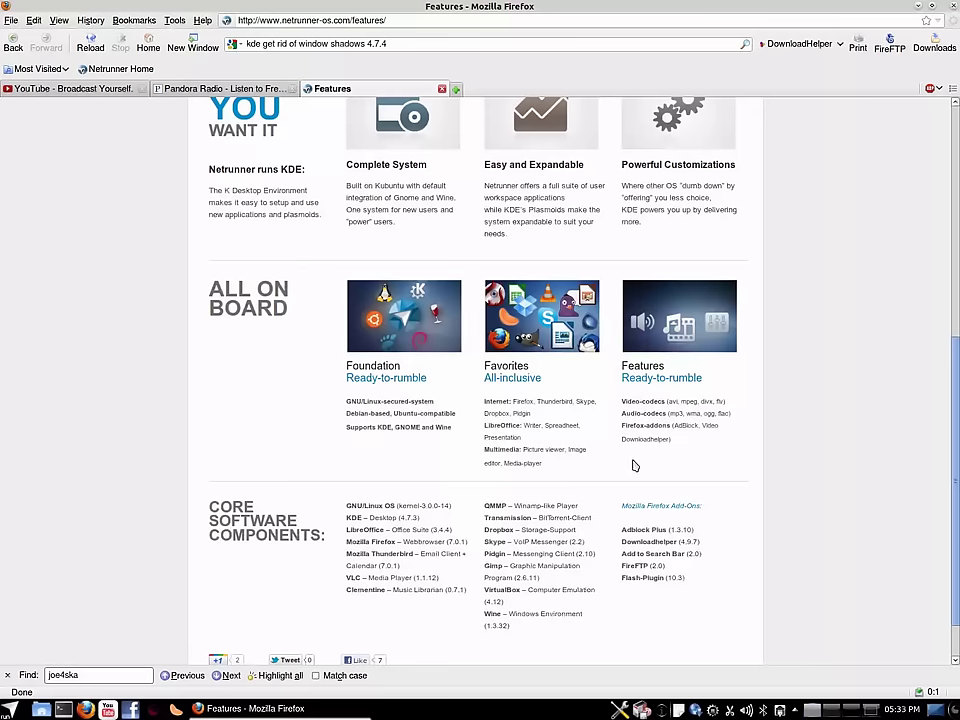
pyautogui.scroll(-1, 400, 470)
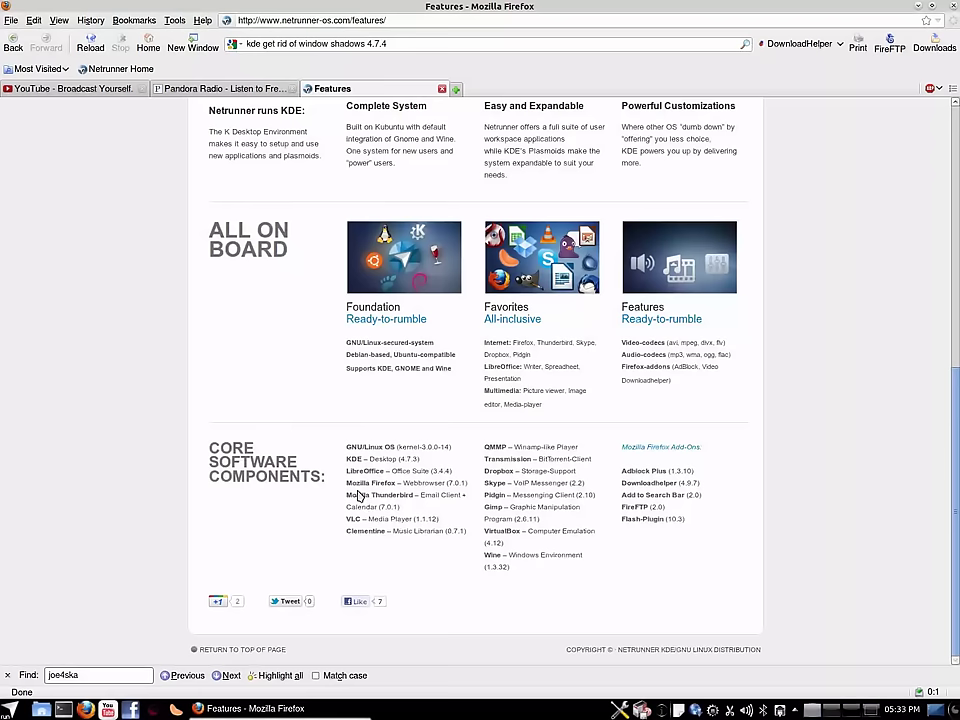
pyautogui.moveTo(346, 494); pyautogui.dragTo(455, 495)
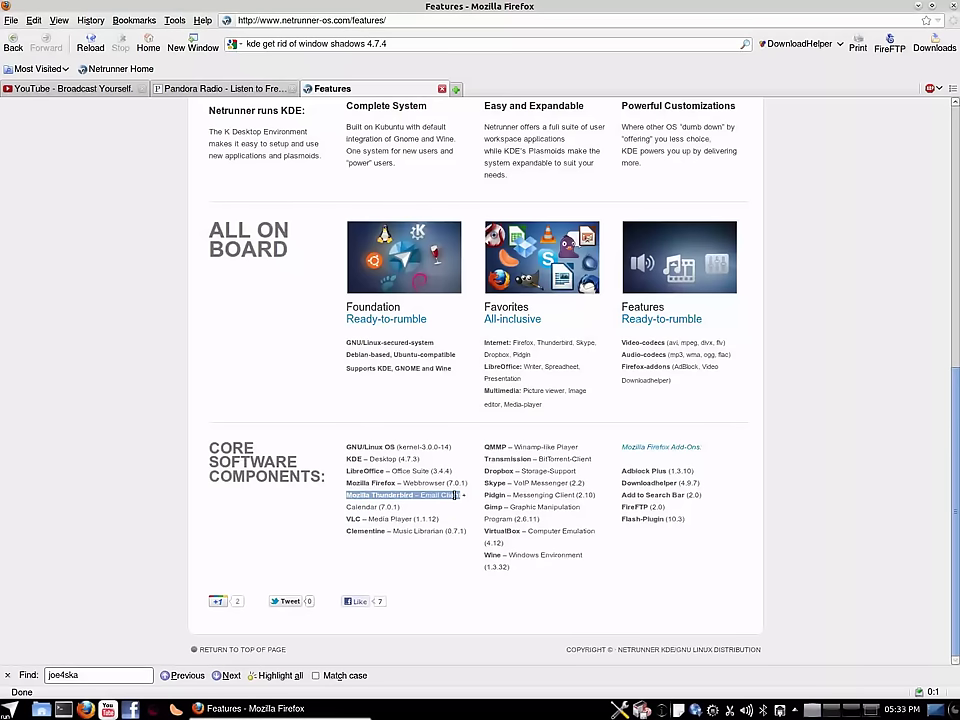
pyautogui.tripleClick(452, 482)
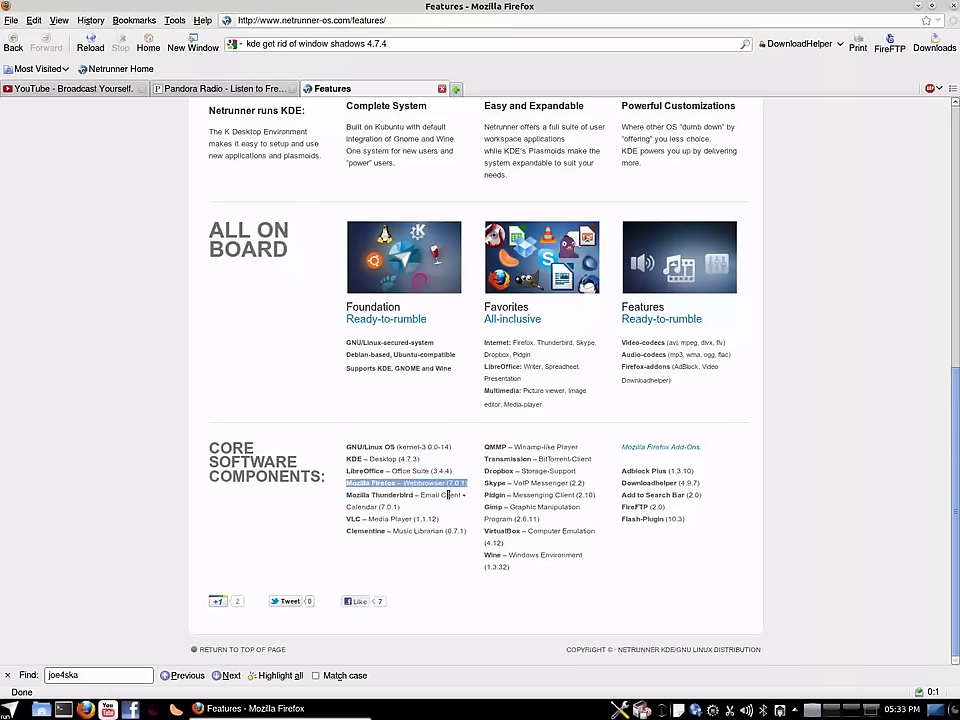
pyautogui.click(443, 566)
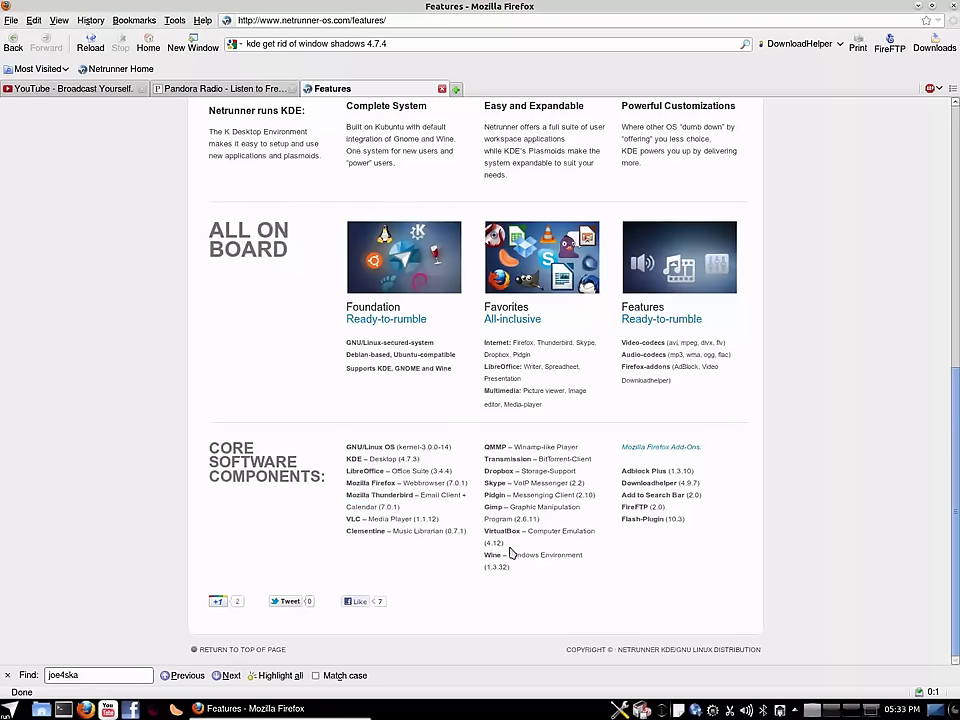